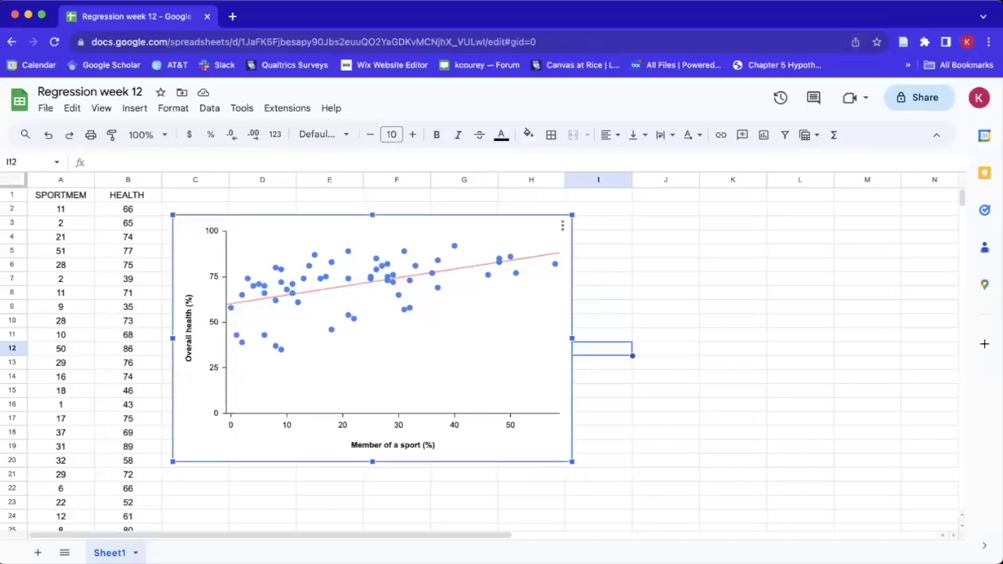
Deselect the existing chart and select the SPORTMEM and HEALTH data in A1:B59
click(658, 253)
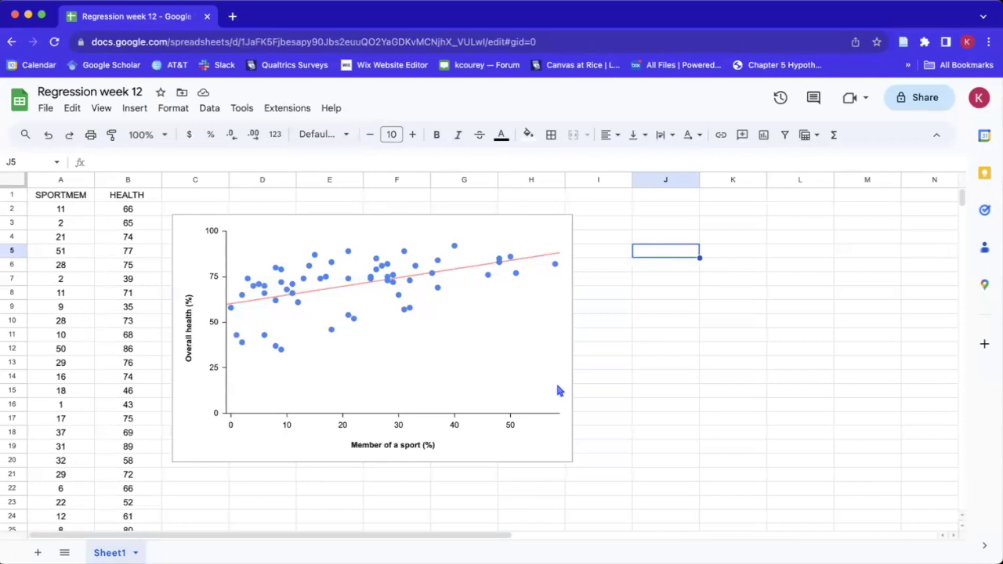
scroll(498, 339, down, 1)
scroll(499, 339, up, 1)
drag(61, 197, 133, 439)
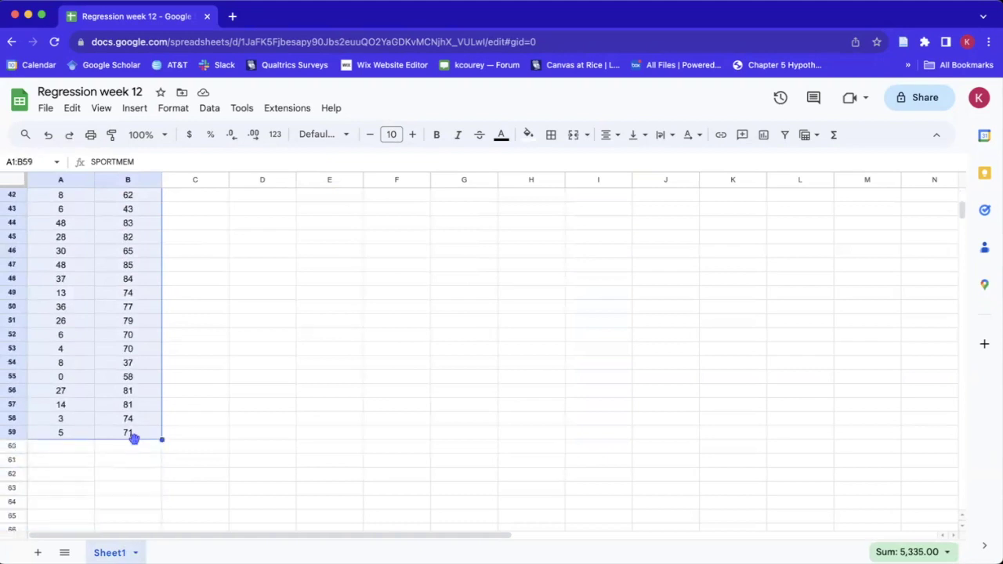
scroll(148, 357, up, 10)
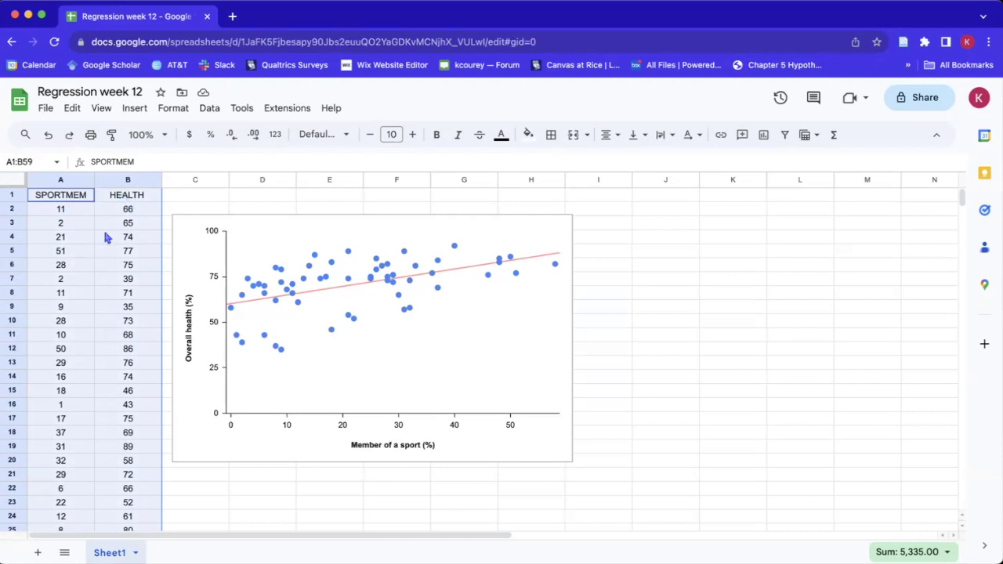
Insert a chart from the selected data and move it up and to the left
click(142, 112)
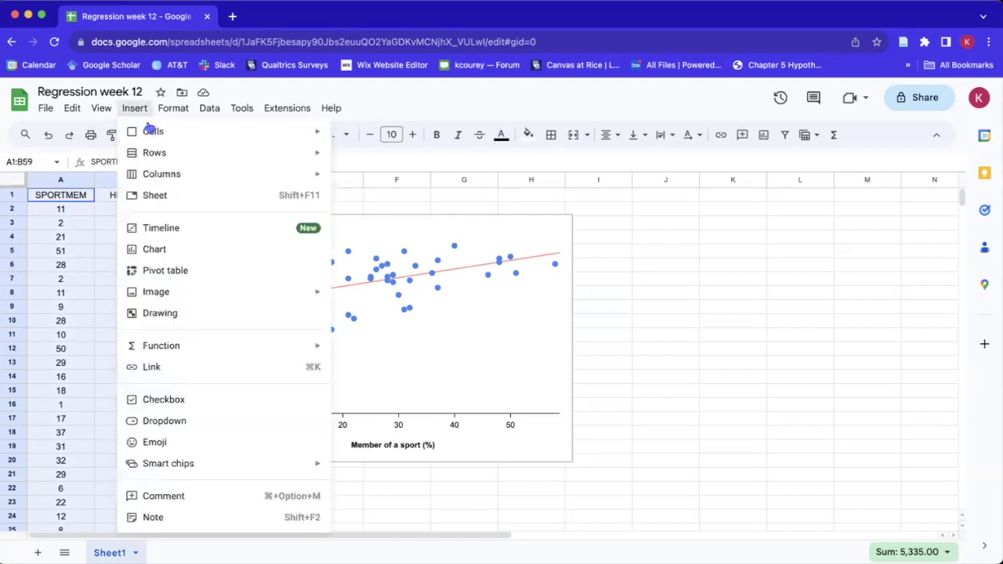
click(168, 251)
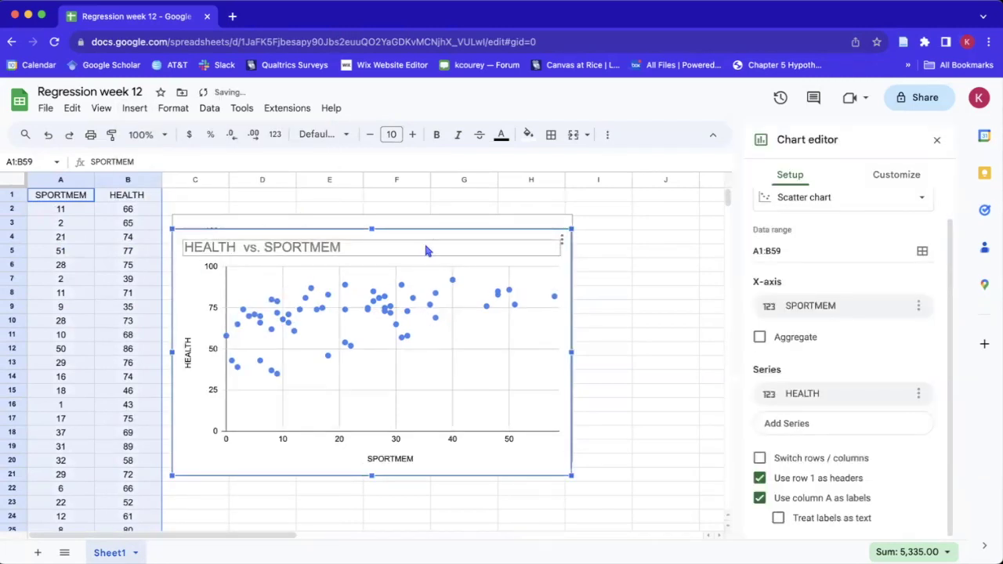
drag(486, 233, 482, 208)
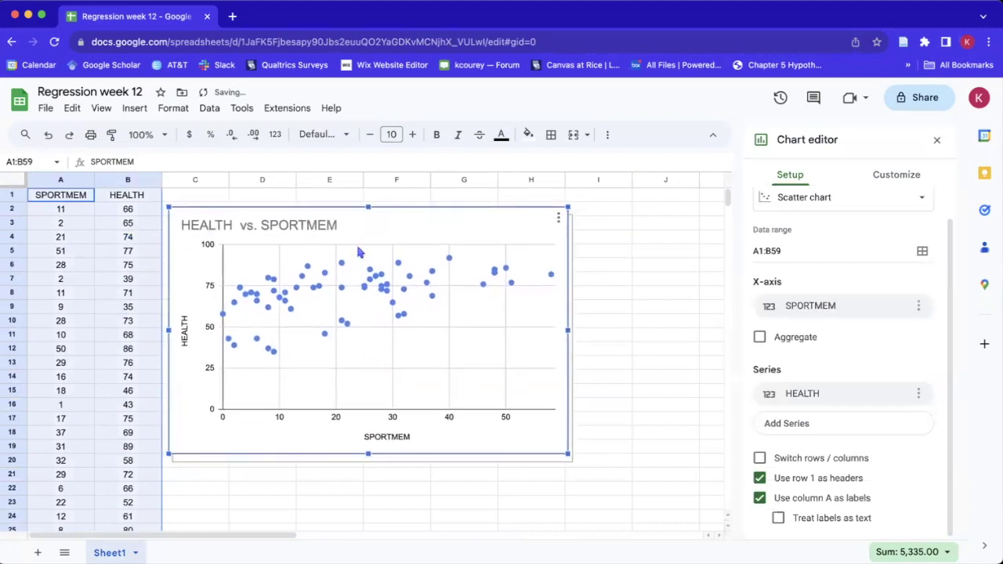
Change the chart type to the suggested scatter chart
click(871, 196)
scroll(864, 465, down, 5)
scroll(865, 470, up, 5)
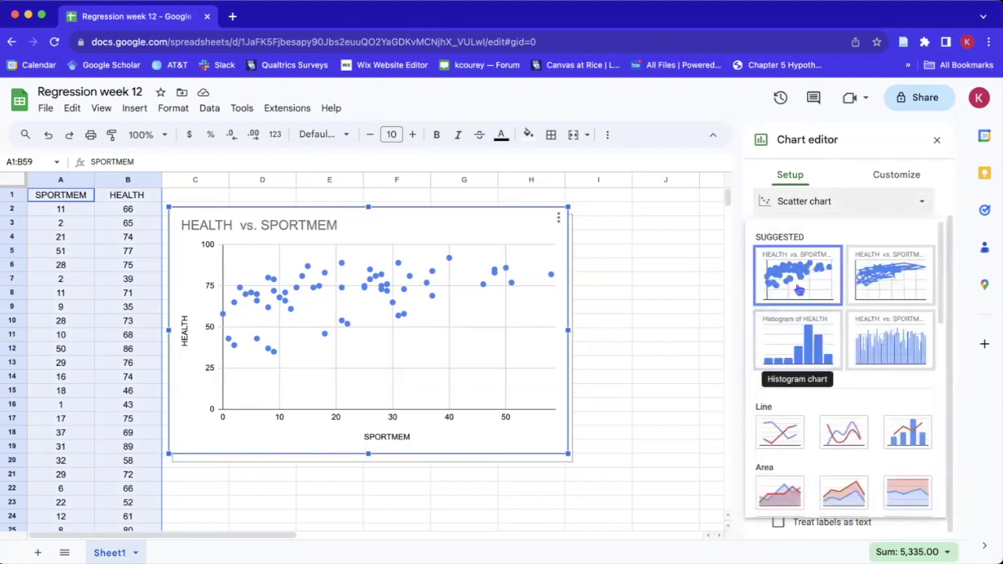
click(799, 298)
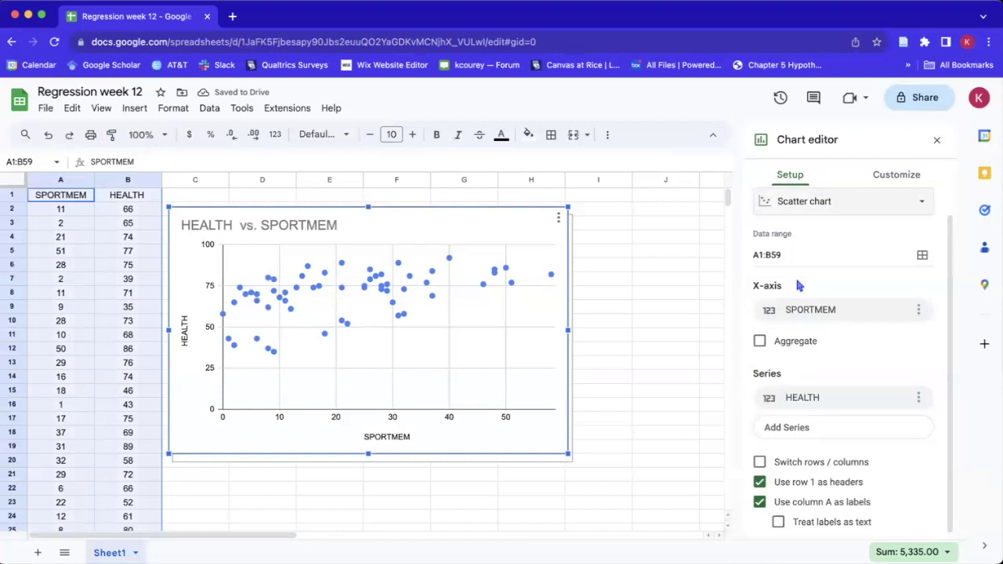
Delete the chart title and turn off both horizontal and vertical major gridlines
double_click(380, 235)
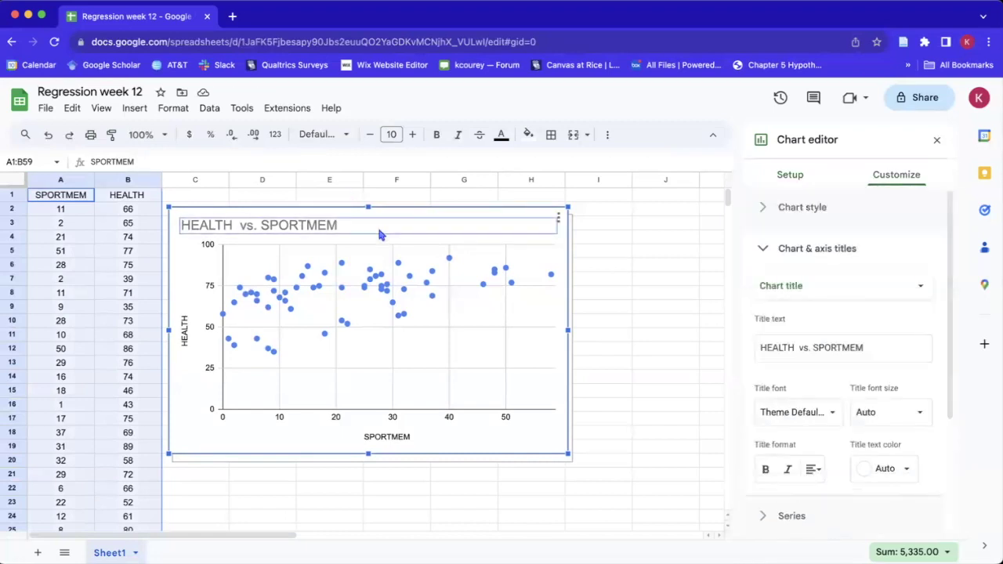
key(Delete)
click(404, 364)
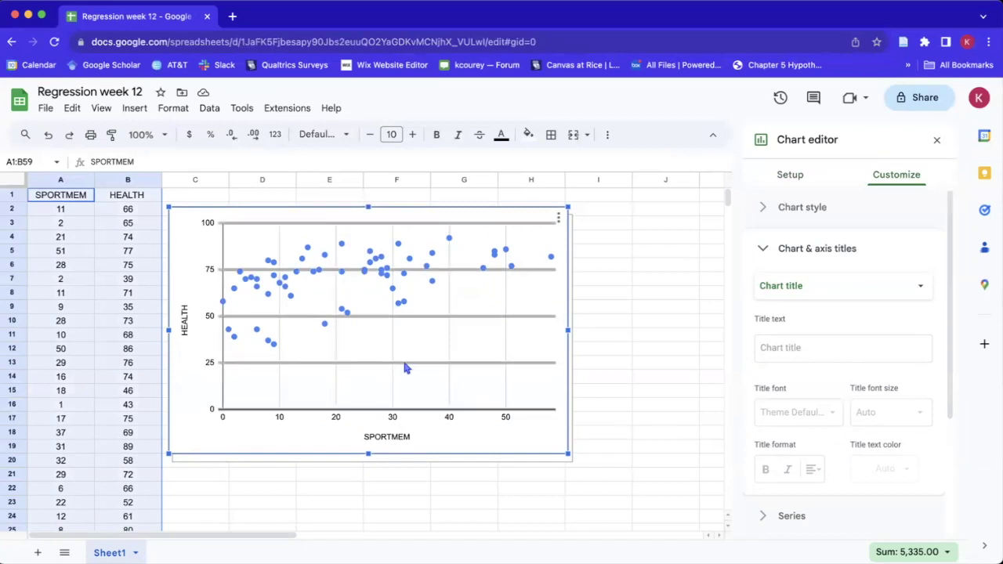
key(Delete)
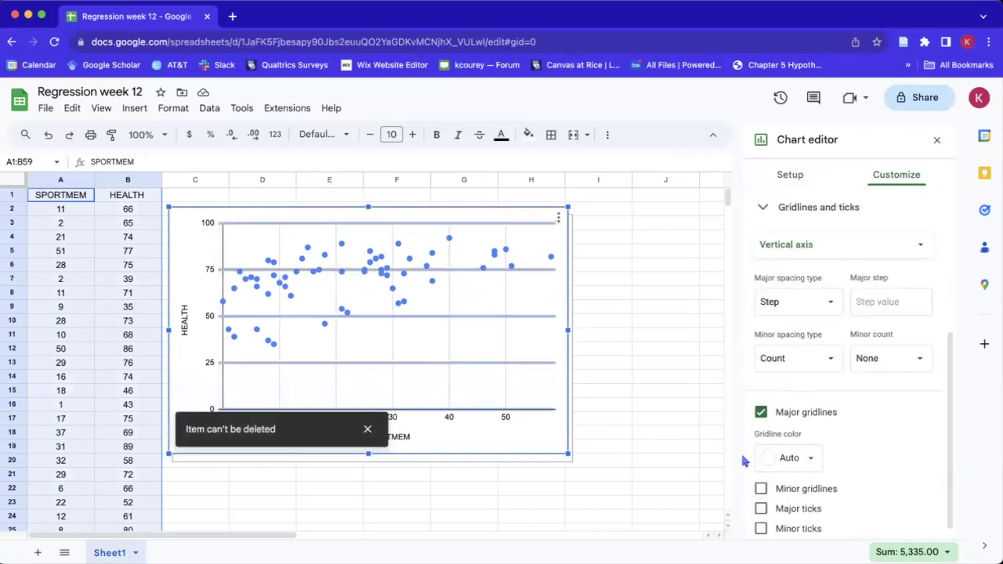
click(761, 412)
click(505, 375)
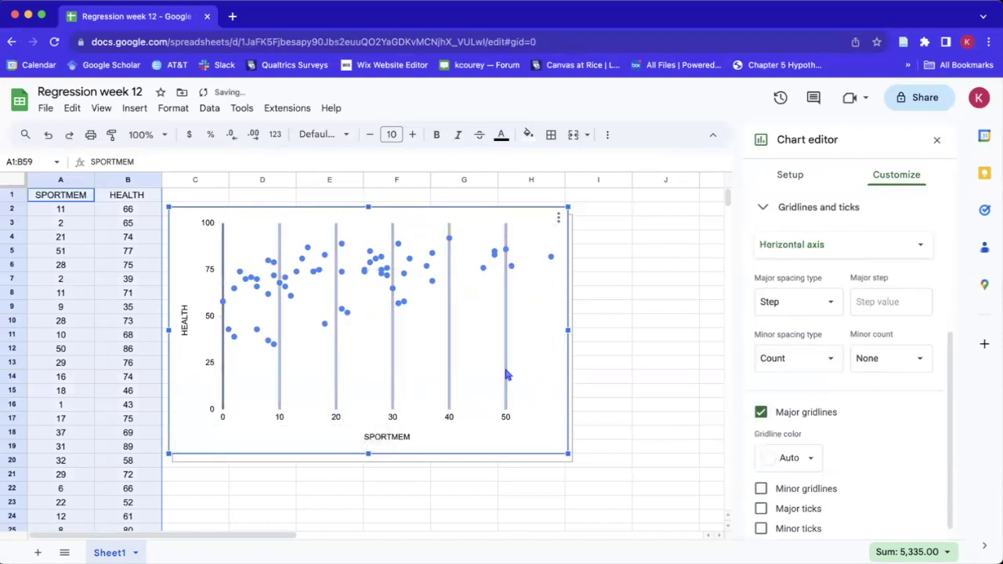
click(761, 413)
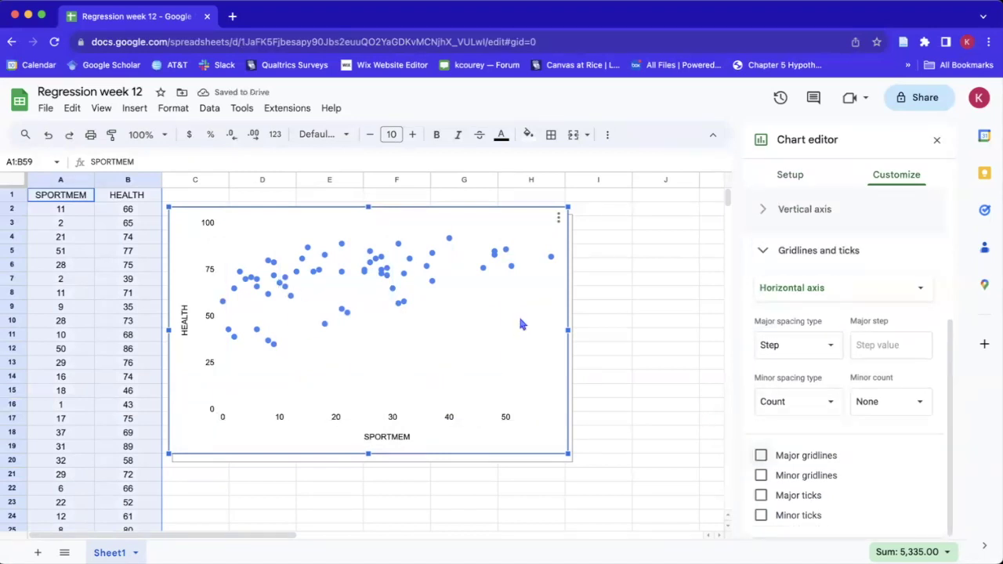
click(511, 419)
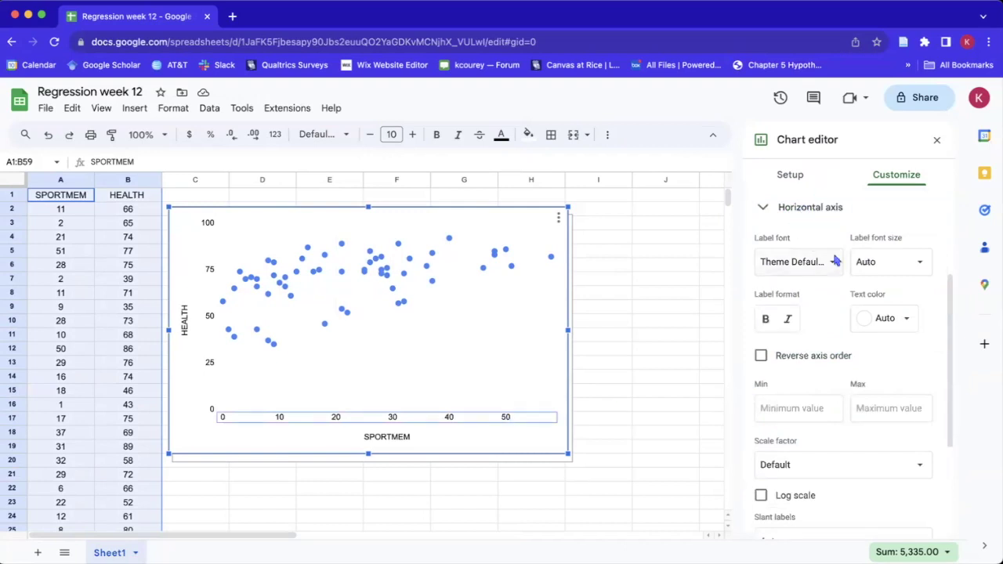
Add 6px major tick marks positioned outside the horizontal axis
scroll(837, 330, down, 1)
scroll(837, 330, down, 3)
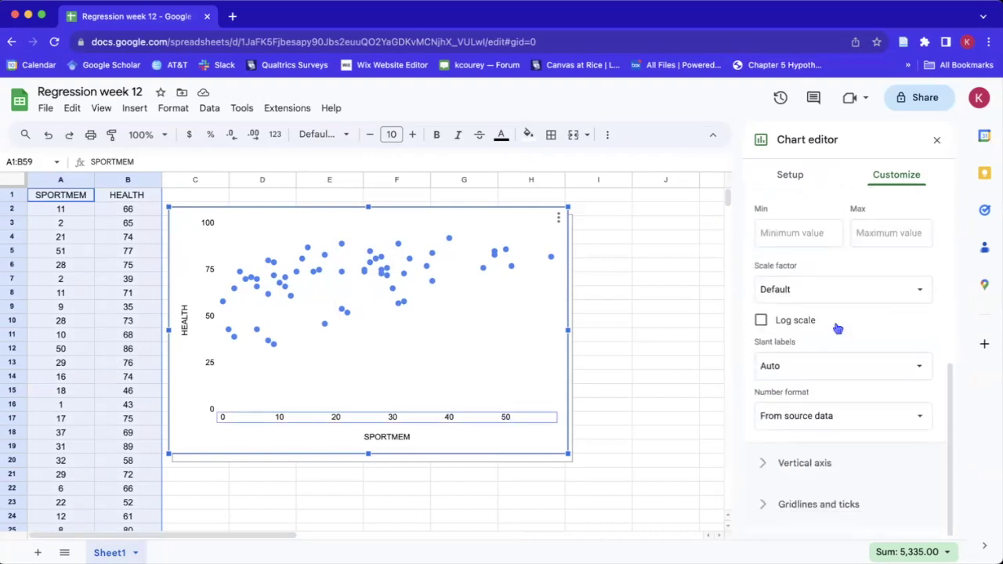
click(829, 513)
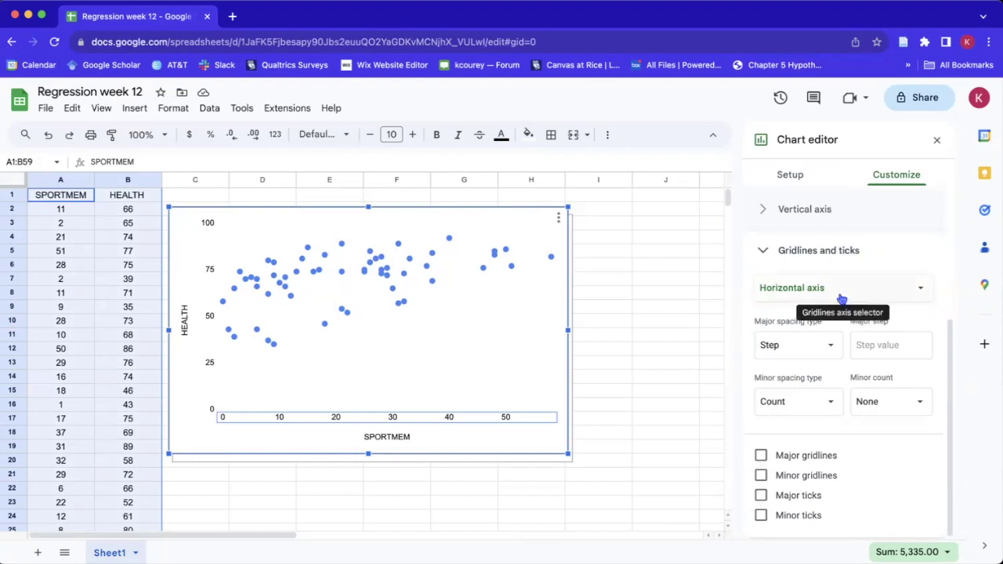
click(761, 496)
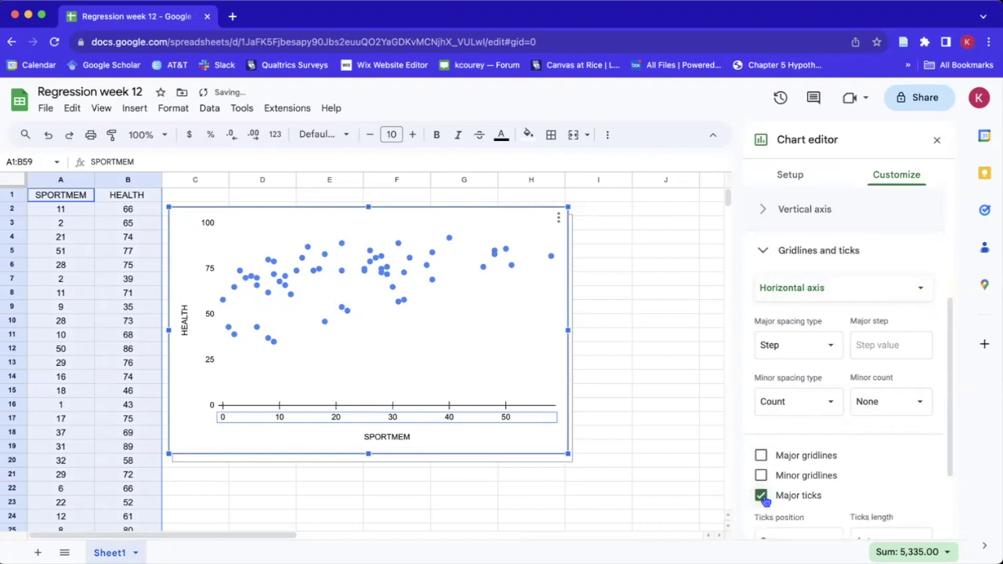
scroll(807, 481, down, 2)
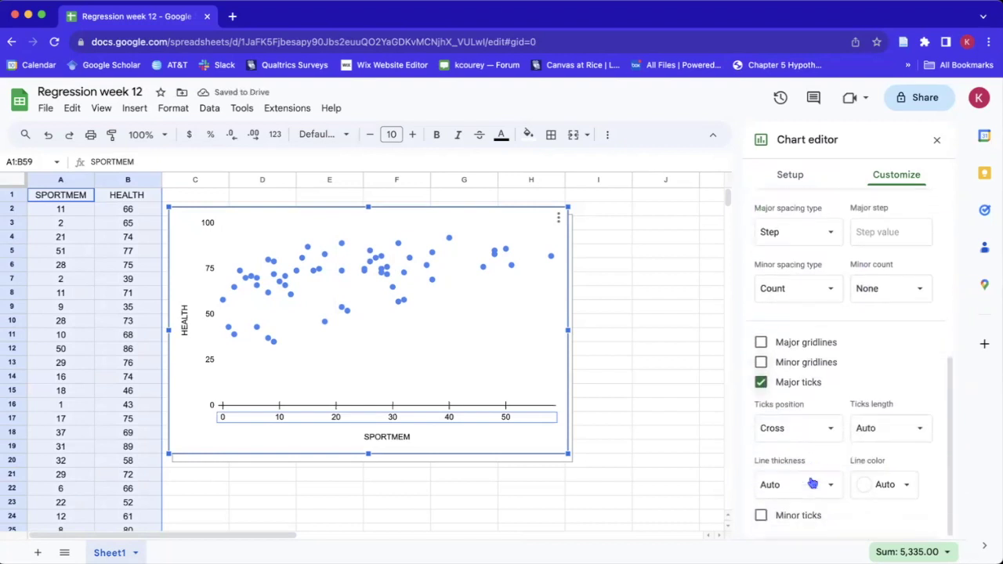
click(827, 430)
click(810, 388)
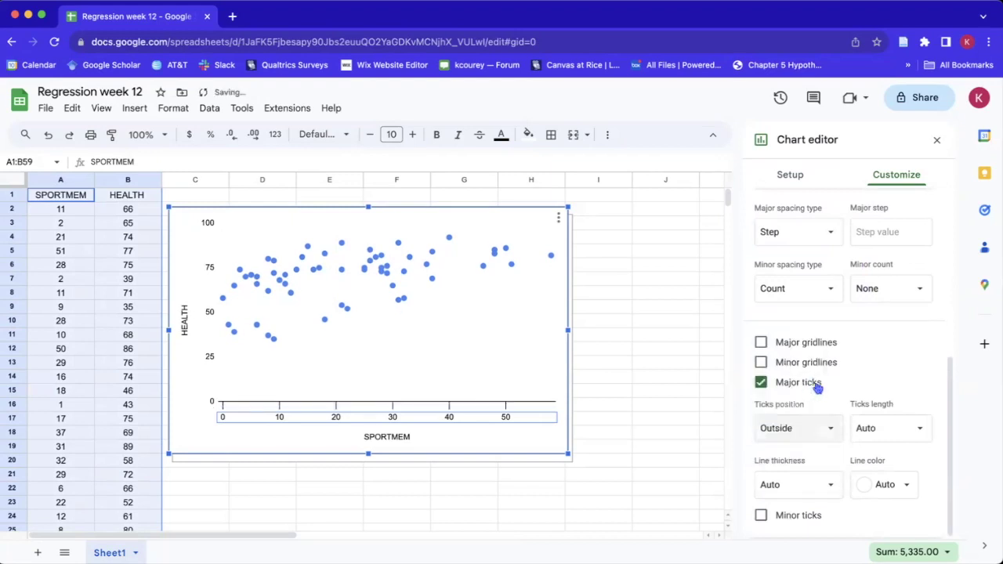
click(905, 425)
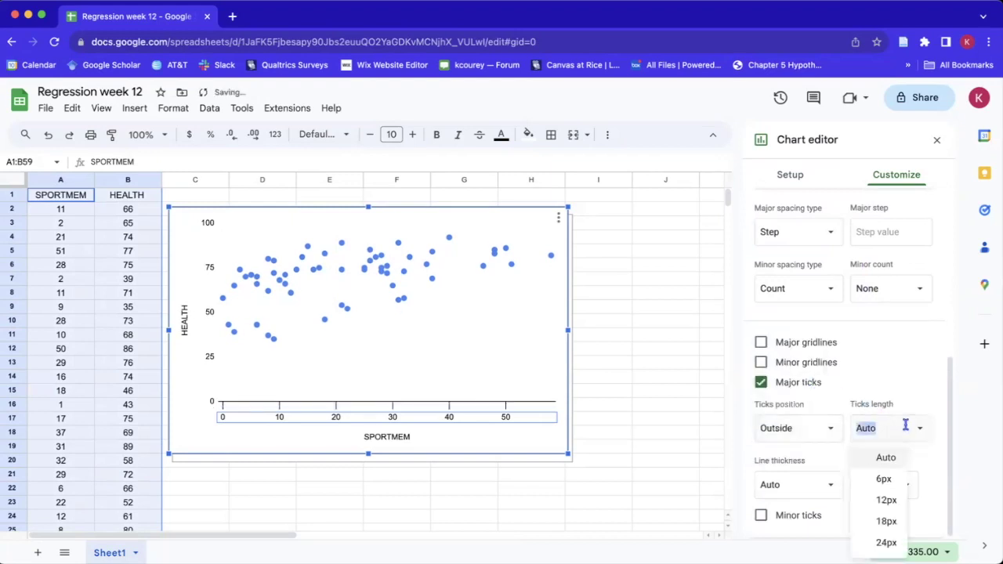
click(897, 478)
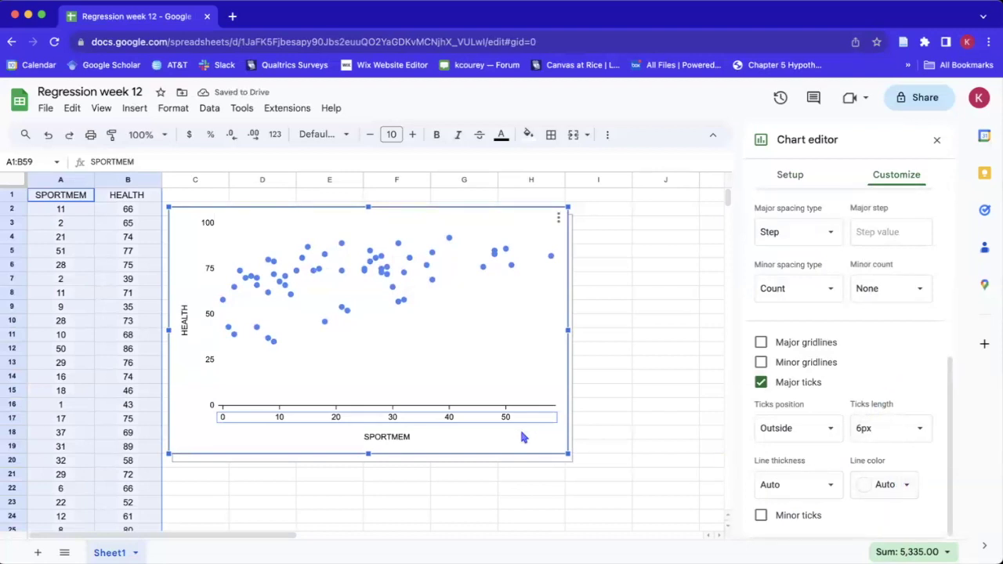
click(210, 376)
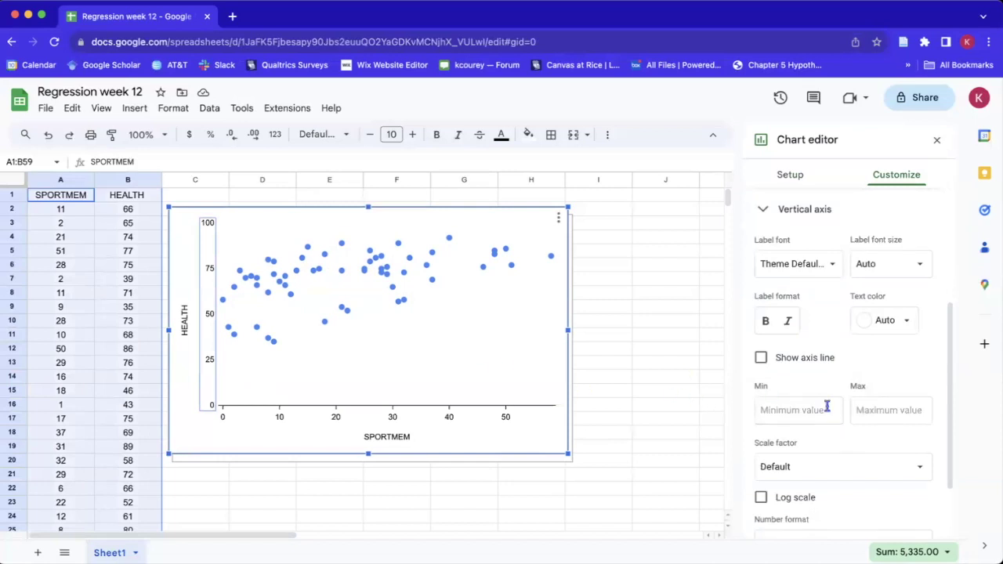
Add 6px outside major tick marks to the vertical axis and close the chart editor
scroll(819, 345, down, 2)
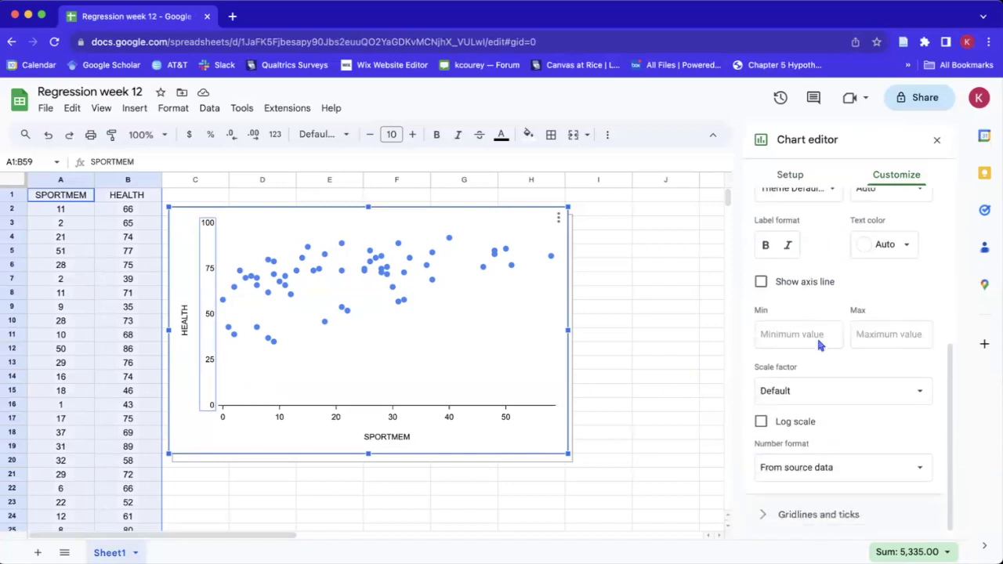
click(810, 506)
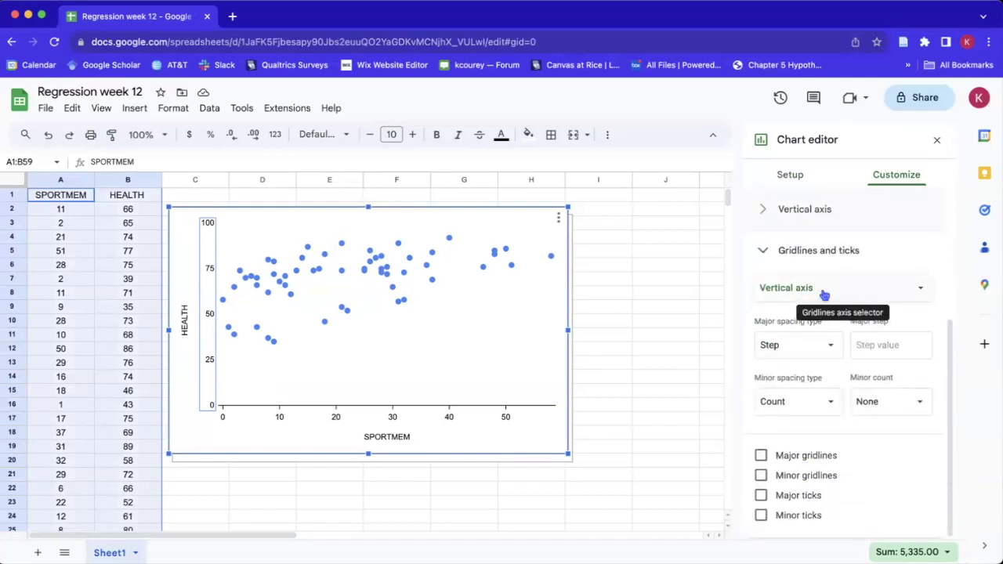
click(761, 497)
scroll(764, 501, down, 3)
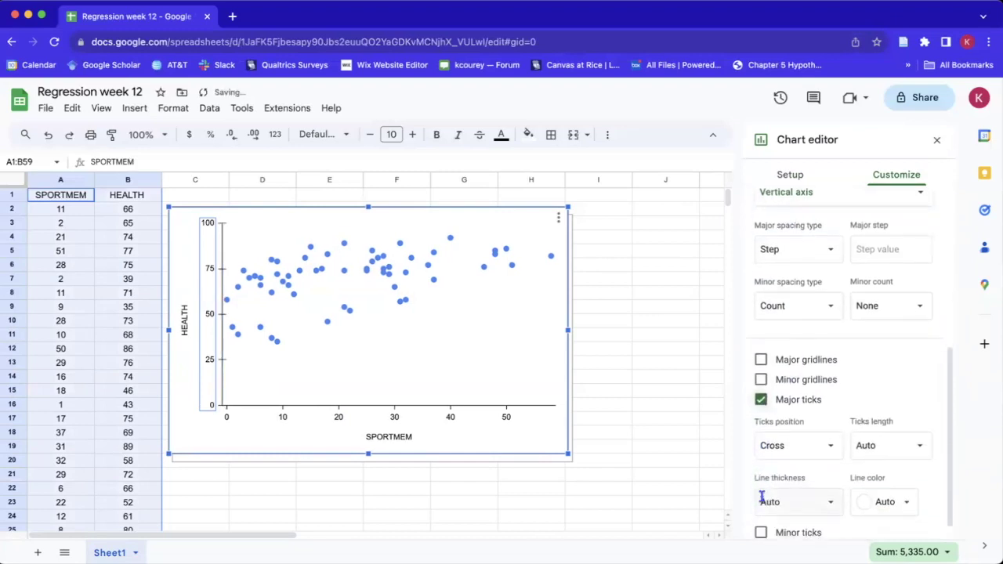
click(780, 430)
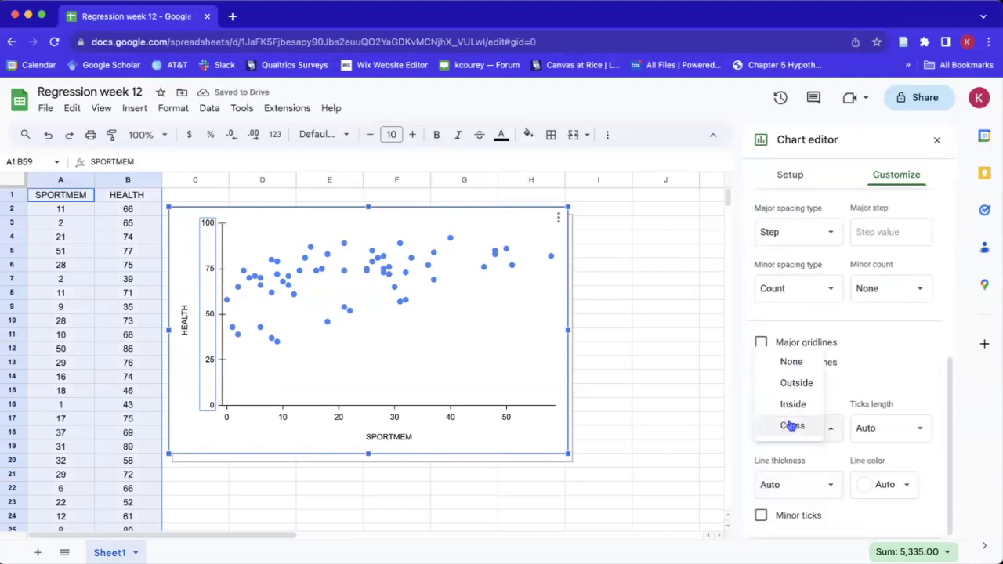
click(790, 384)
click(886, 437)
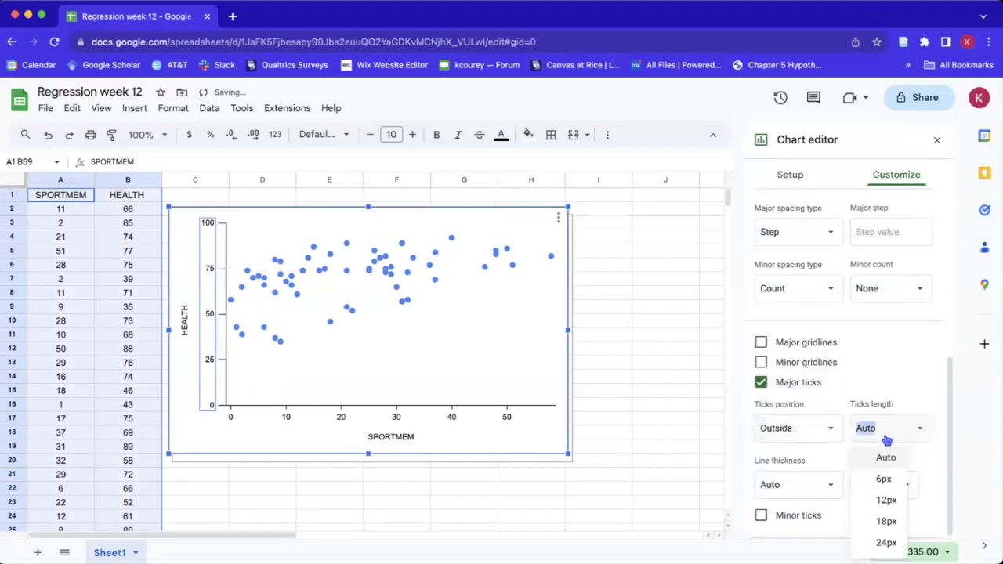
click(883, 478)
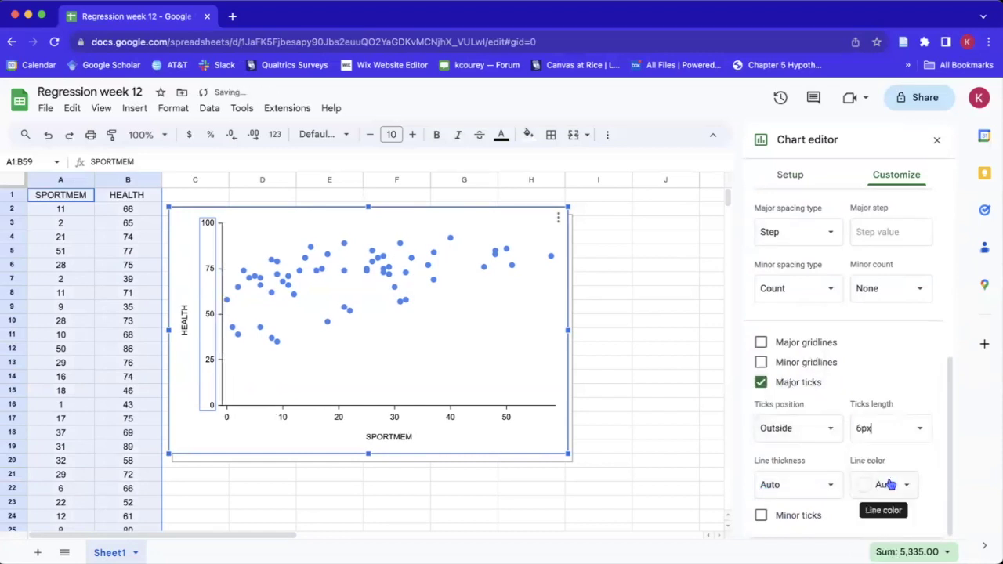
click(695, 435)
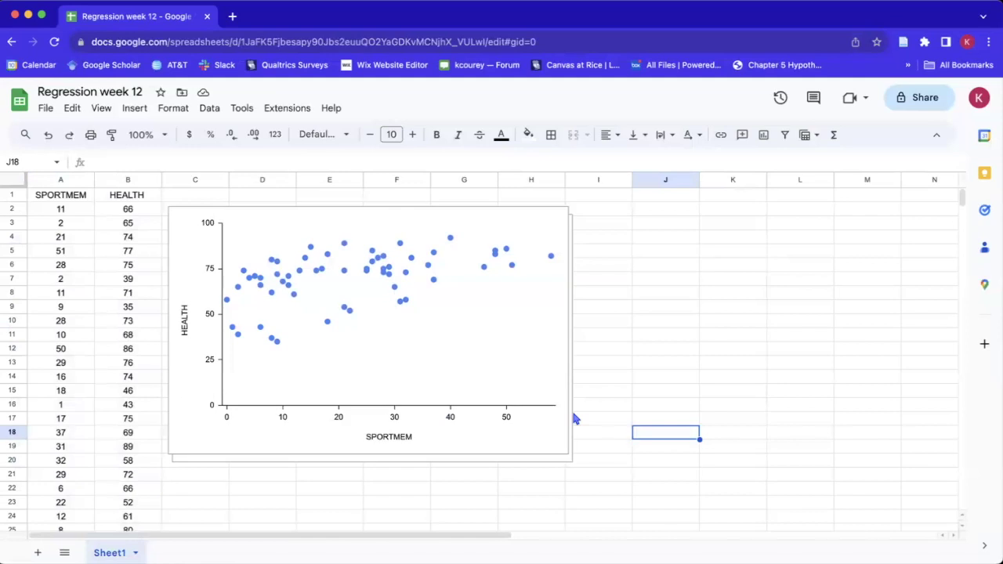
Replace the SPORTMEM axis title with a bold 'Member of a sports team (%)'
click(385, 437)
double_click(387, 438)
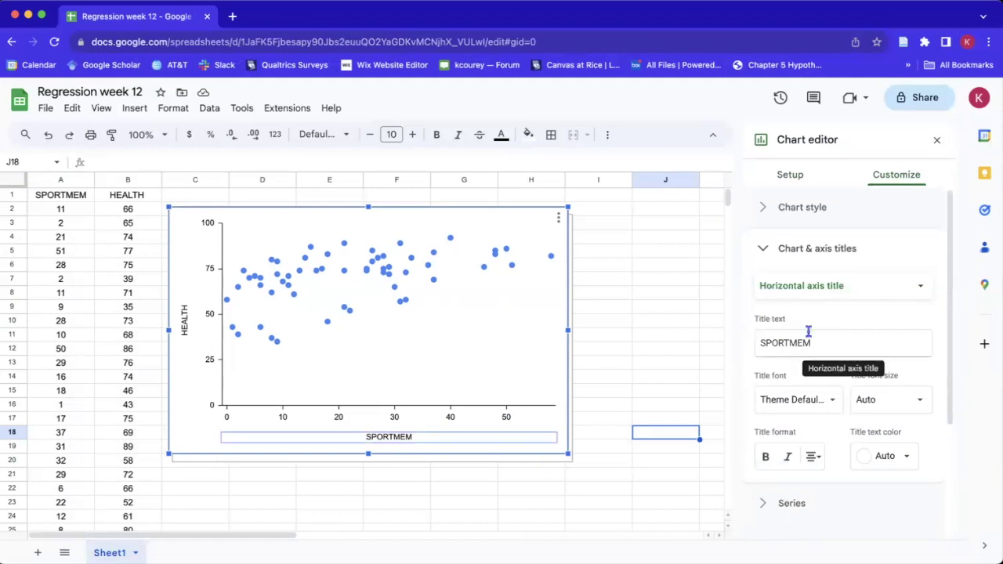
drag(816, 338, 715, 346)
text(Me)
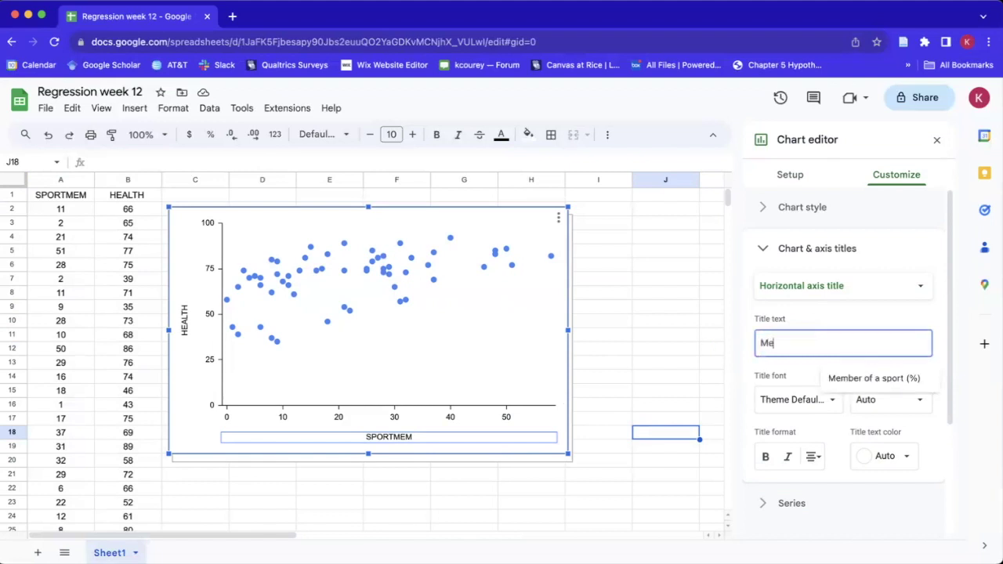
text(mber of a sport)
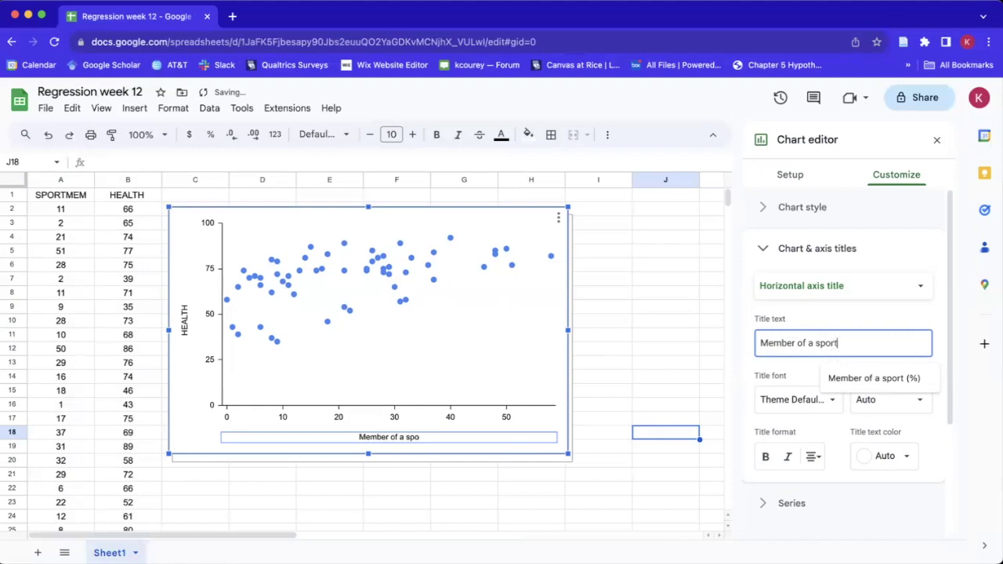
text(s t)
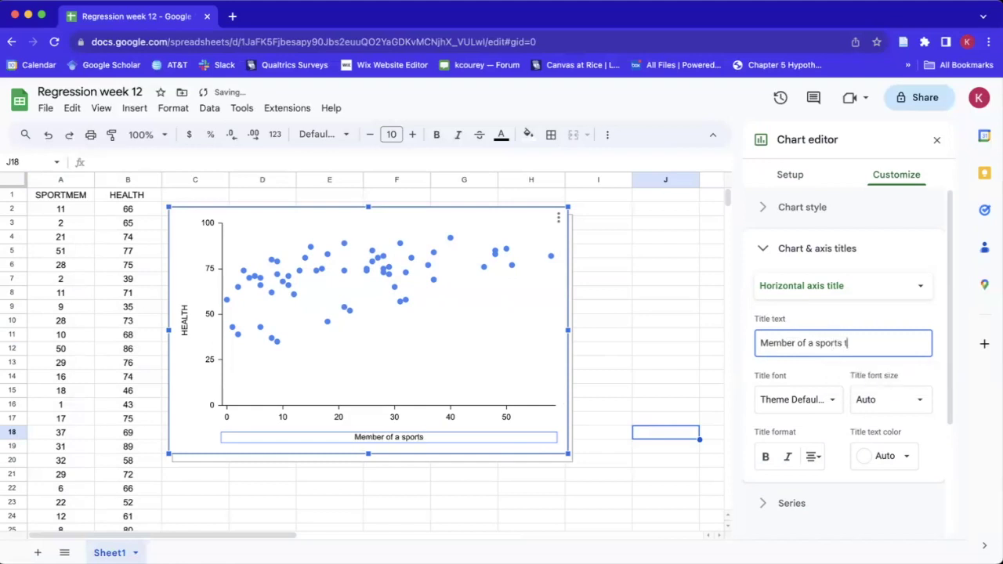
text(eam (%))
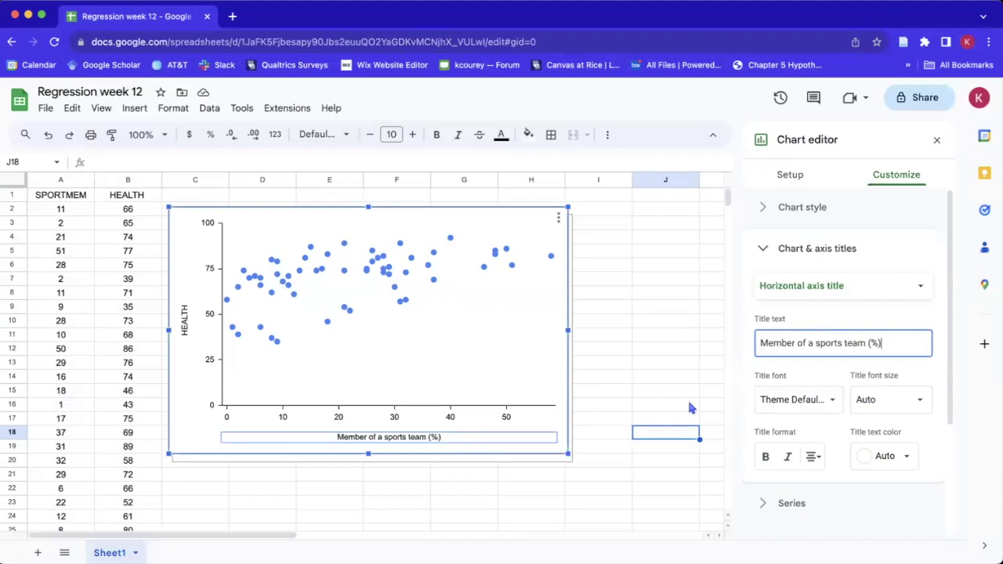
click(766, 458)
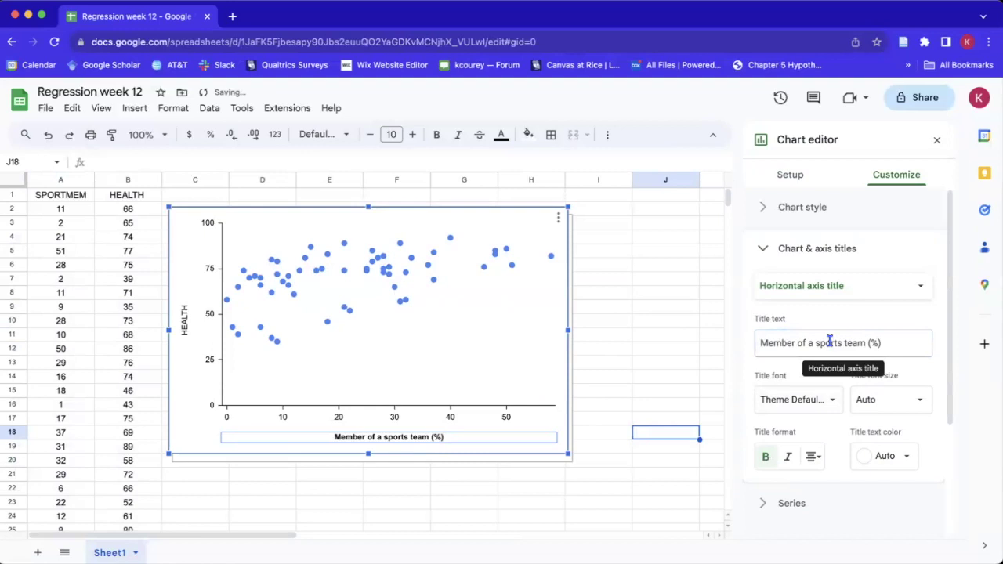
click(624, 508)
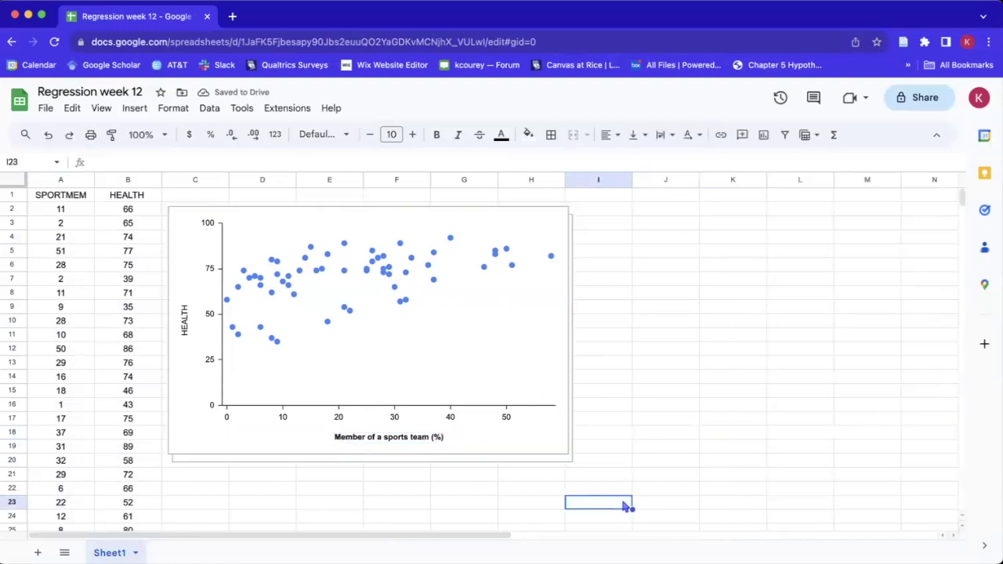
Replace the HEALTH axis title with a bold 'Overall health (%)'
click(186, 335)
double_click(186, 335)
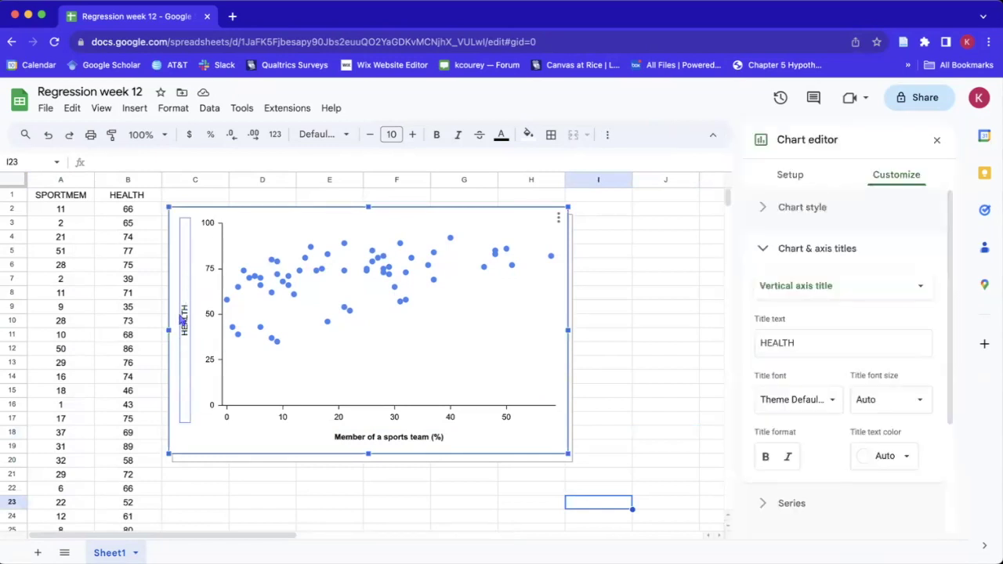
click(804, 342)
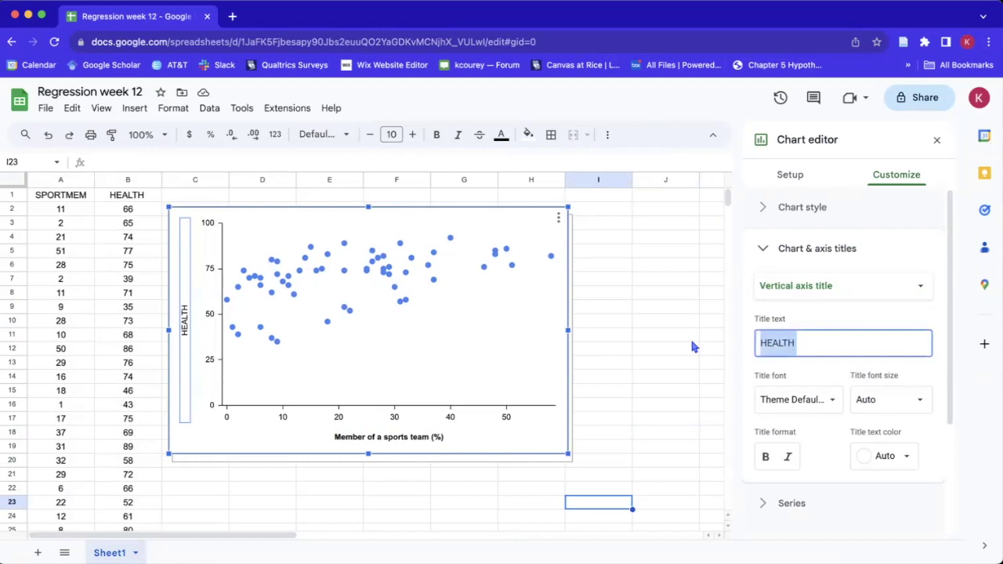
text(Ov)
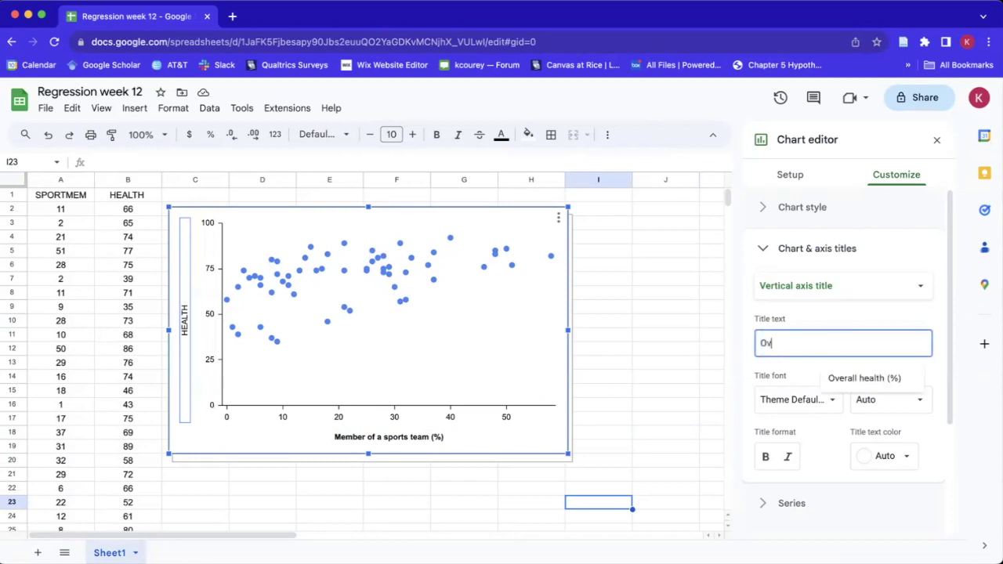
text(erall health (%))
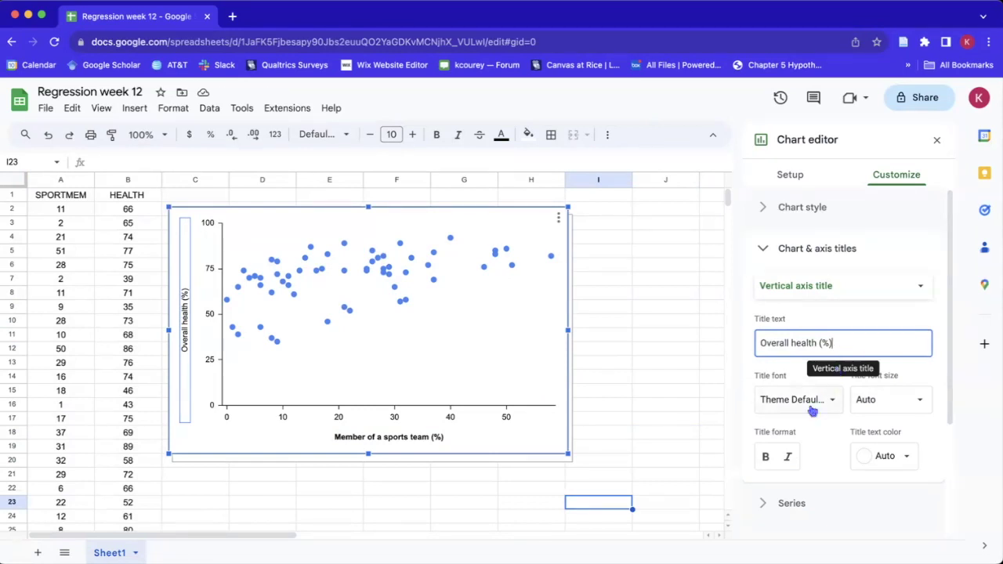
click(765, 458)
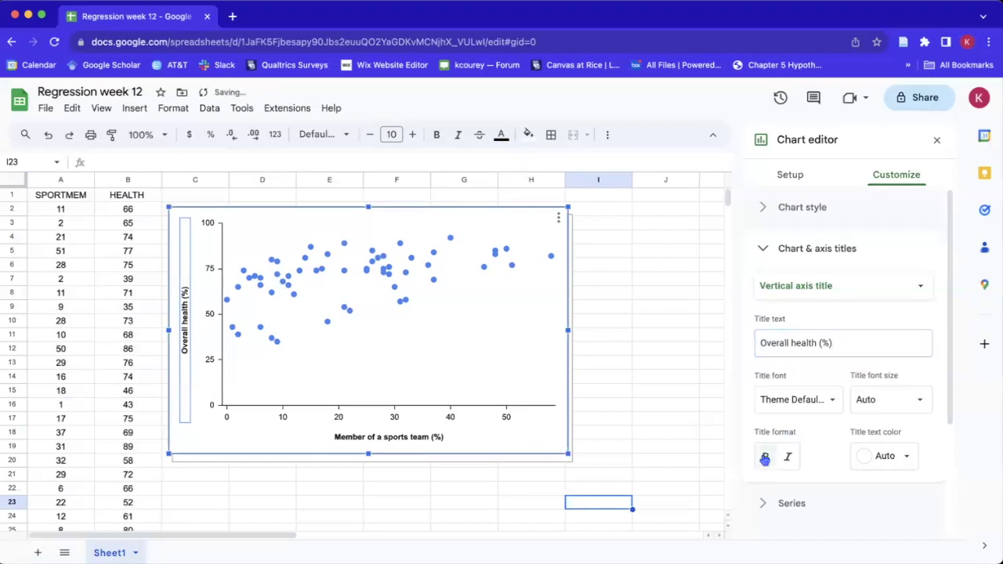
click(610, 270)
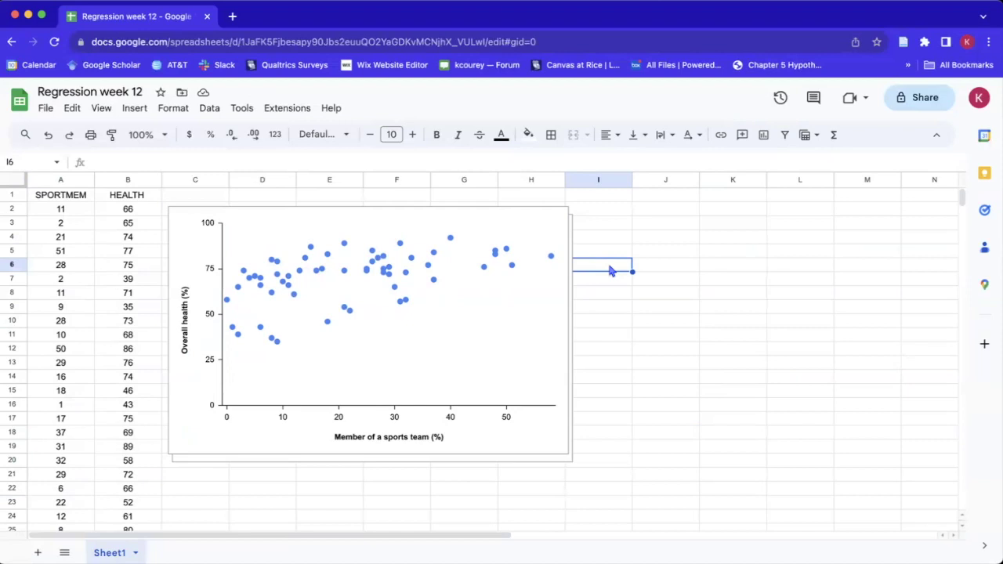
click(508, 240)
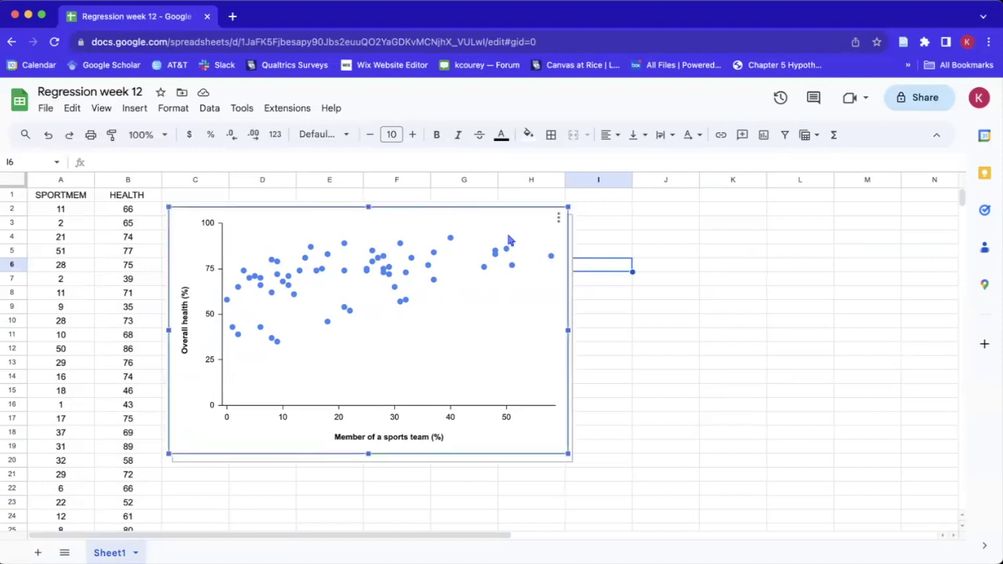
double_click(481, 304)
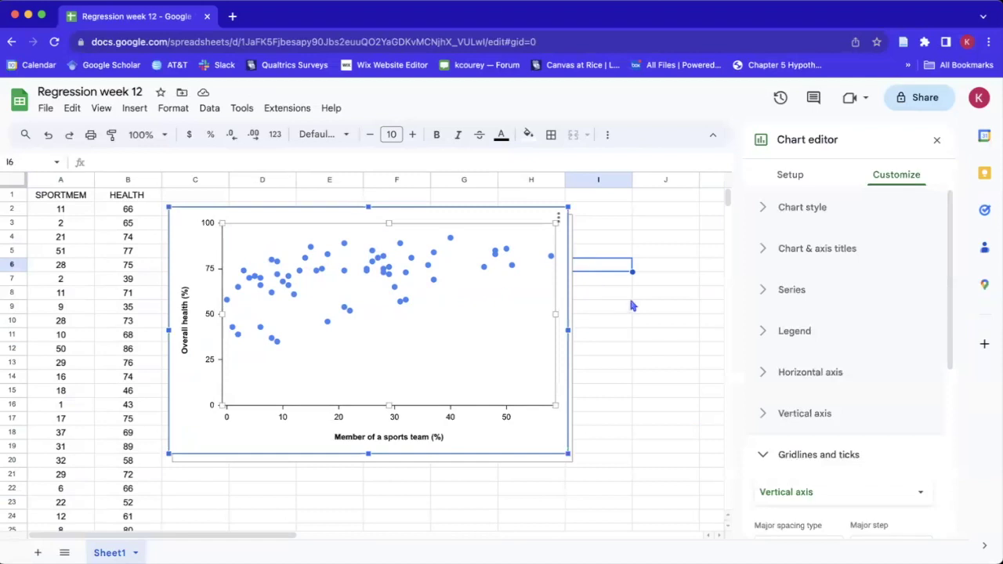
click(793, 296)
scroll(810, 389, down, 3)
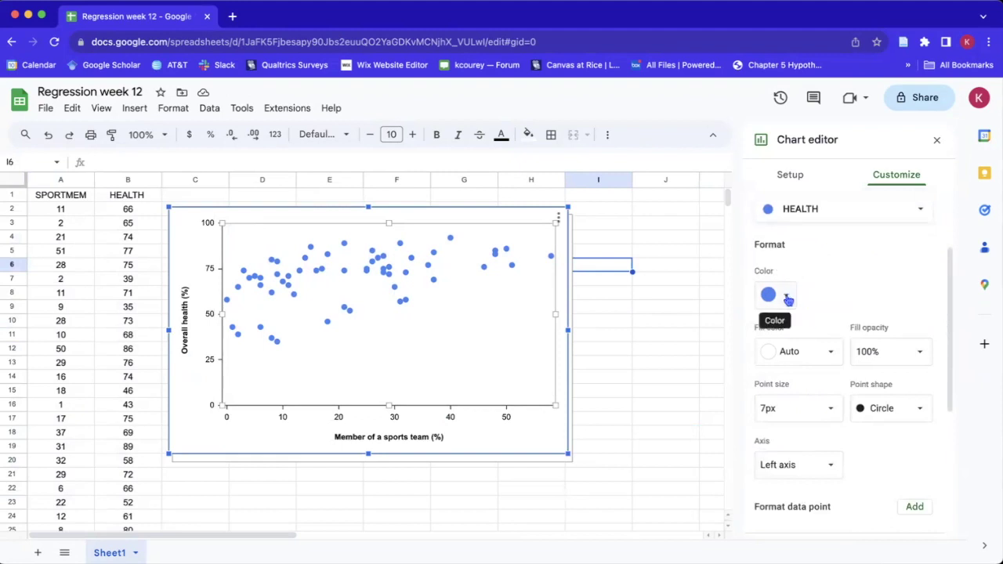
scroll(854, 427, down, 1)
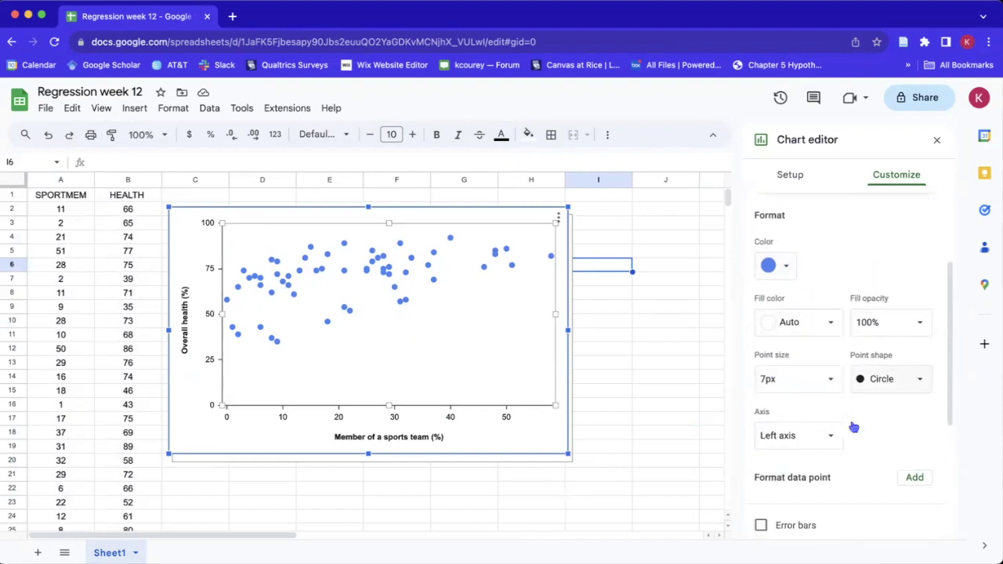
click(894, 381)
click(896, 417)
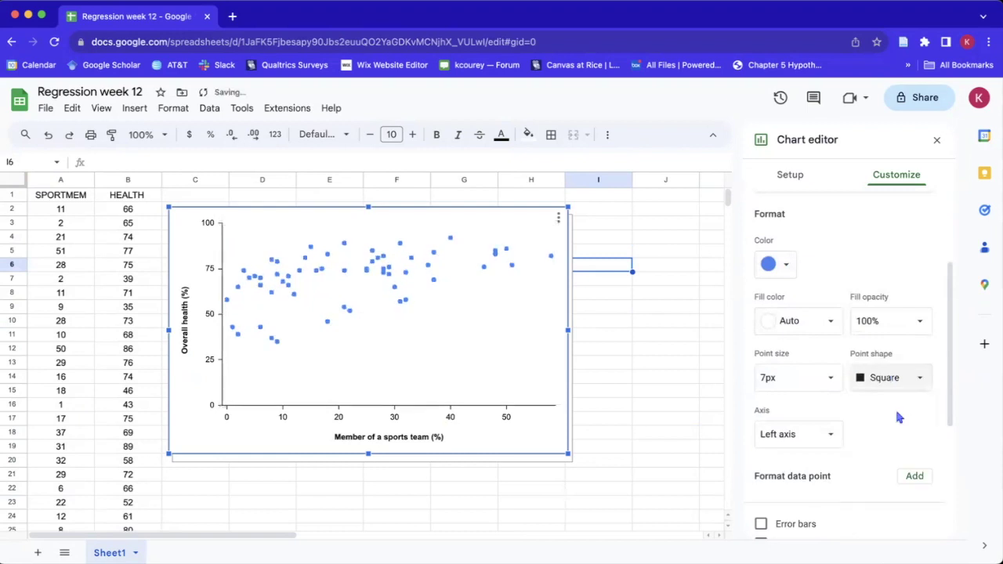
click(784, 268)
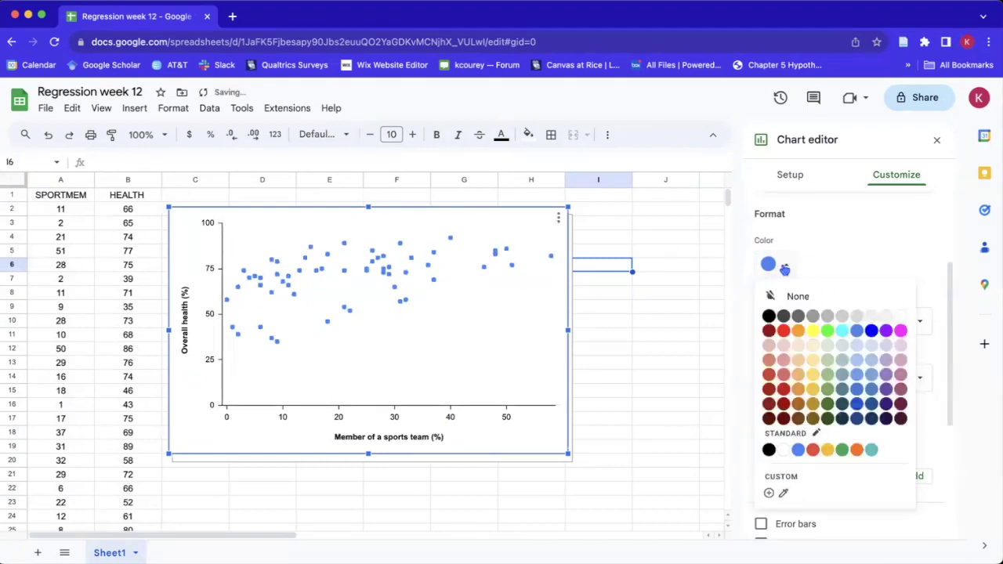
click(797, 329)
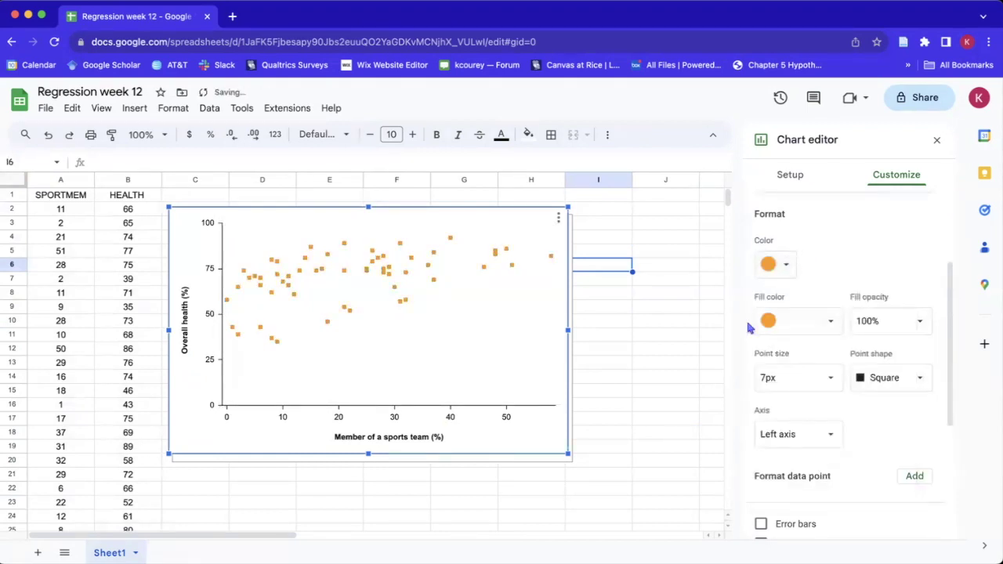
key(ctrl+z)
key(ctrl+z)
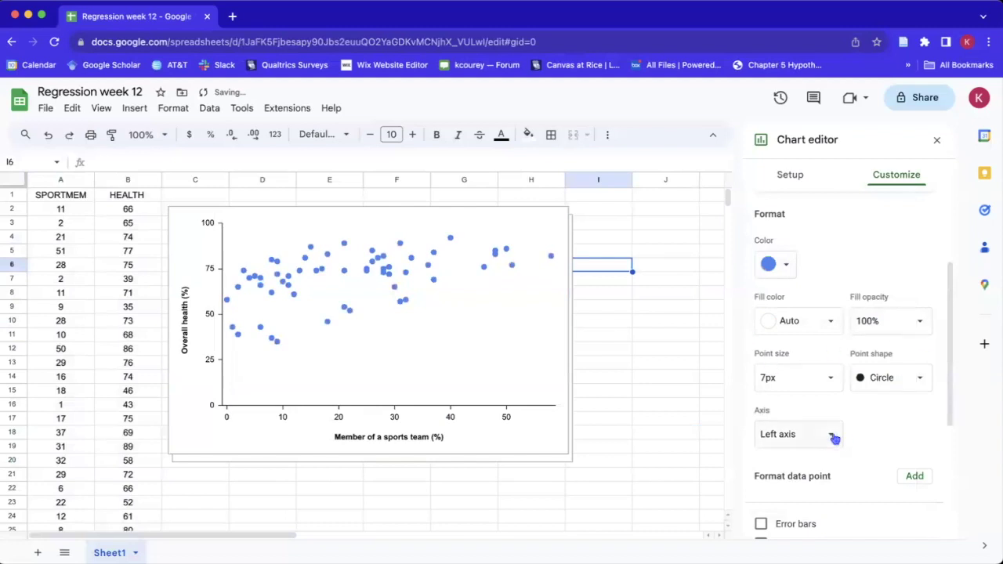
scroll(838, 392, down, 1)
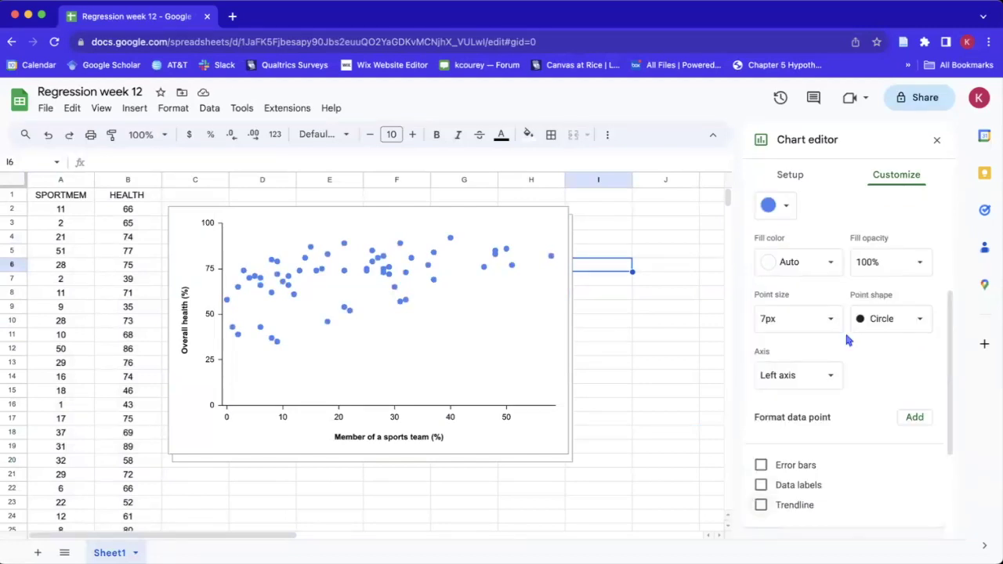
scroll(847, 340, down, 1)
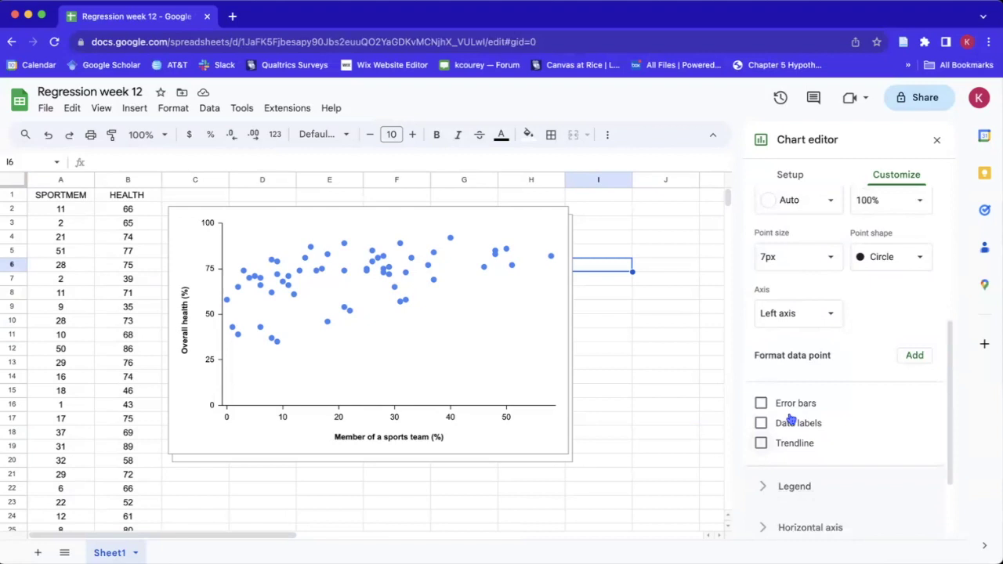
Add a red 2px trendline to the scatter chart
click(761, 446)
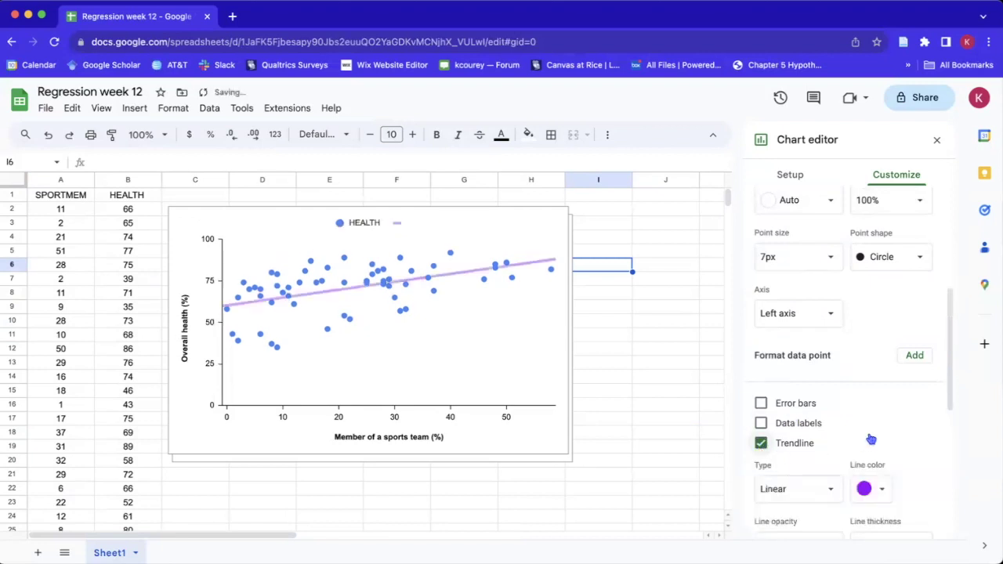
scroll(850, 439, down, 1)
scroll(846, 462, down, 1)
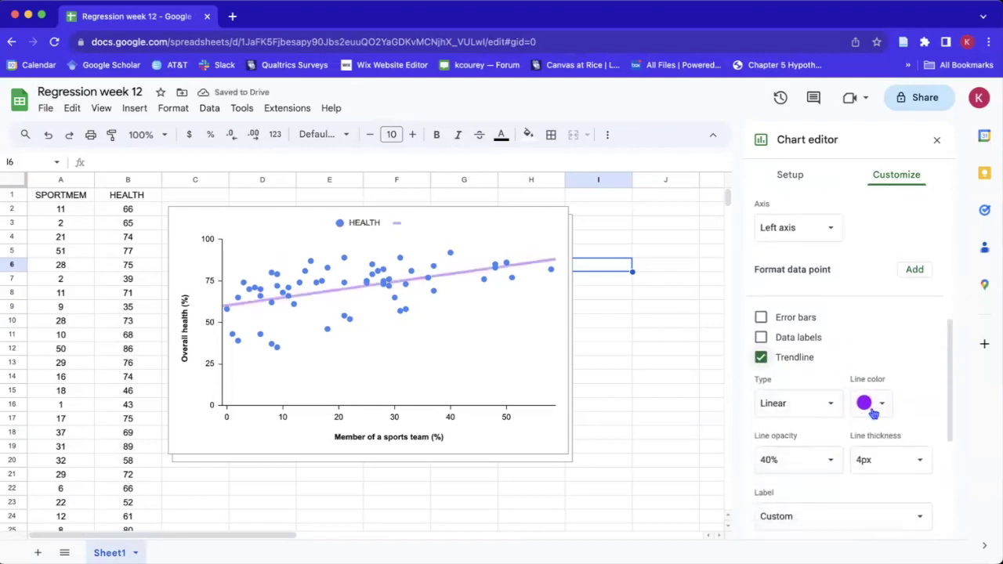
click(865, 404)
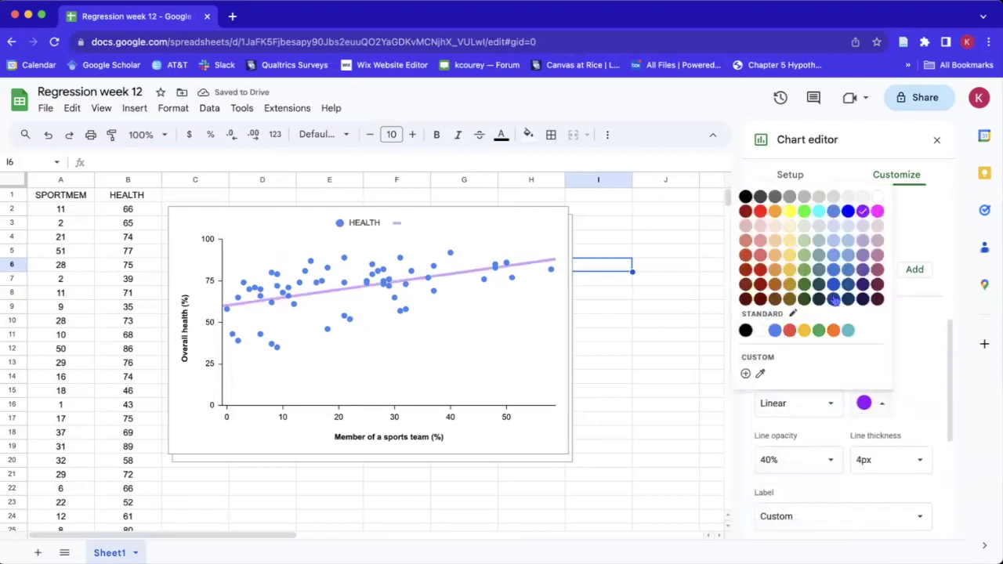
click(847, 211)
click(863, 403)
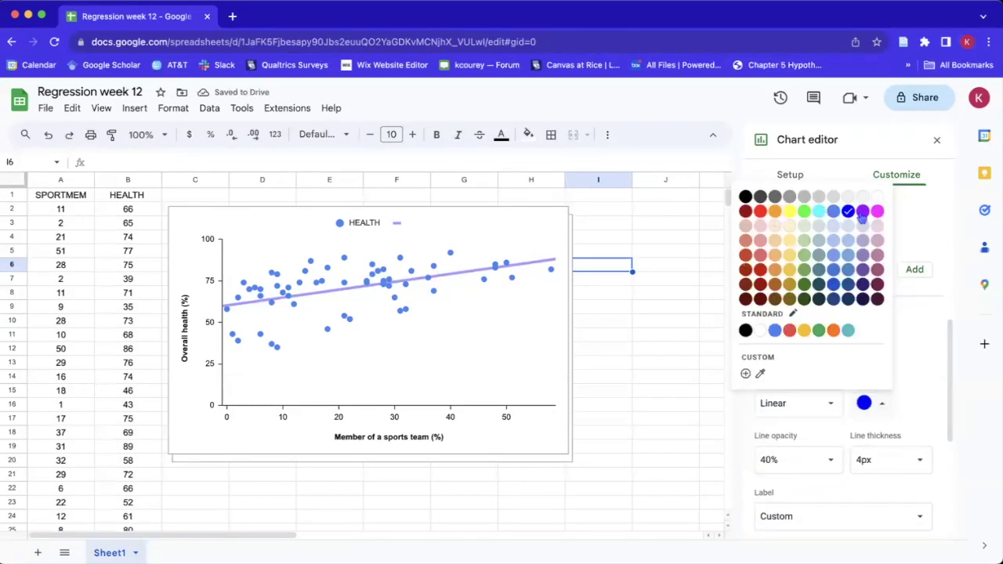
click(760, 210)
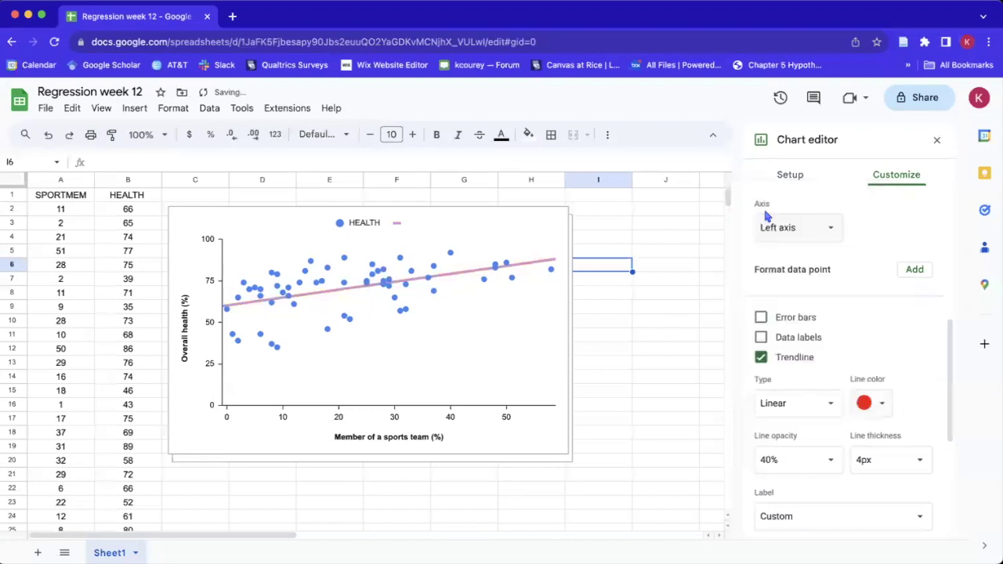
click(864, 460)
click(881, 387)
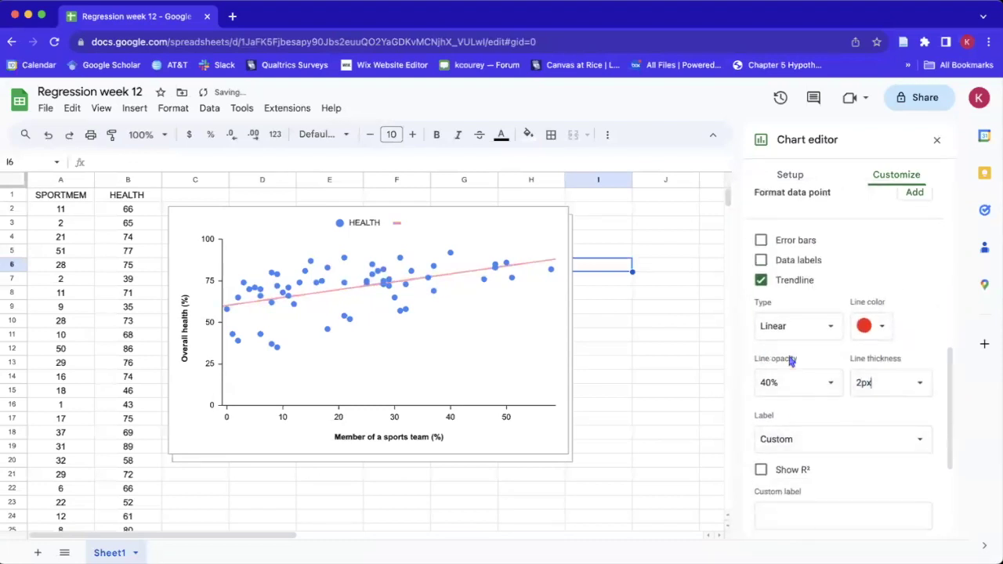
Set the trendline label to None and hide the R² value
scroll(807, 455, down, 1)
click(818, 408)
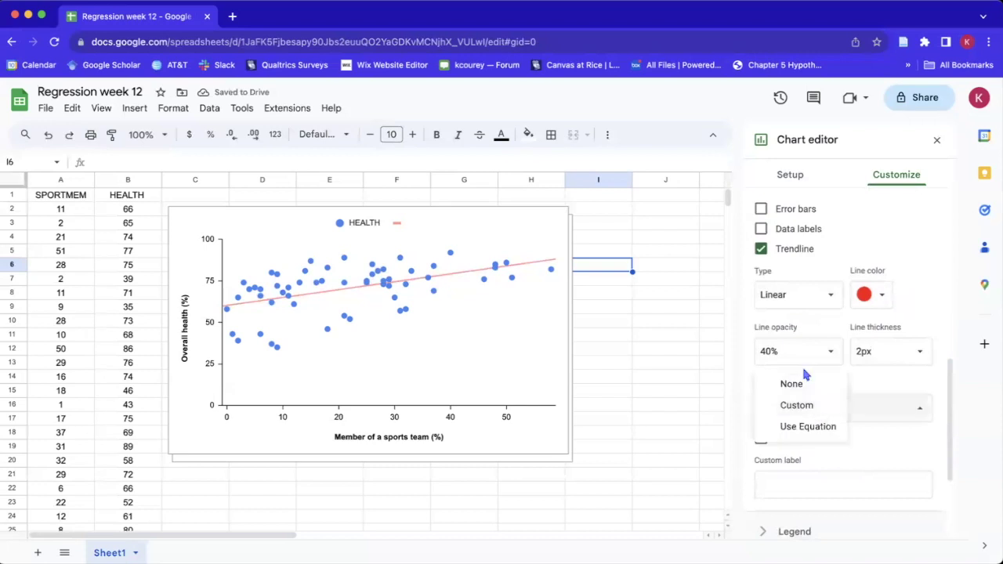
click(807, 385)
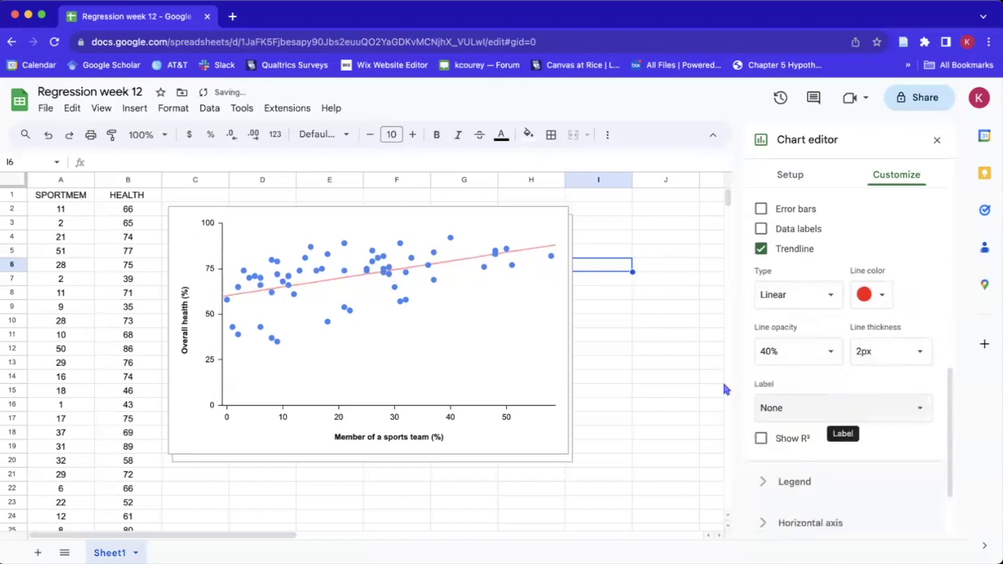
click(761, 439)
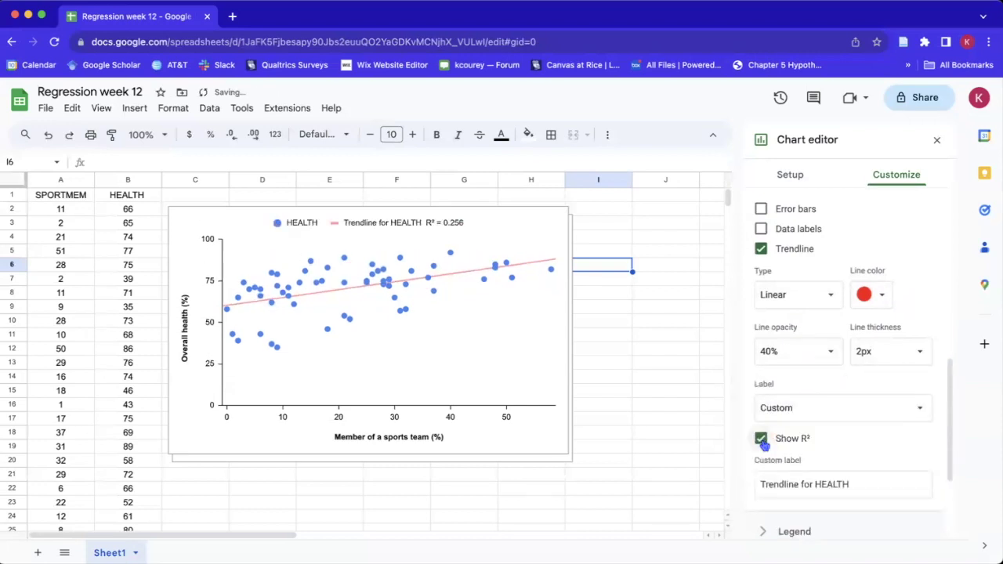
triple_click(884, 480)
key(BackSpace)
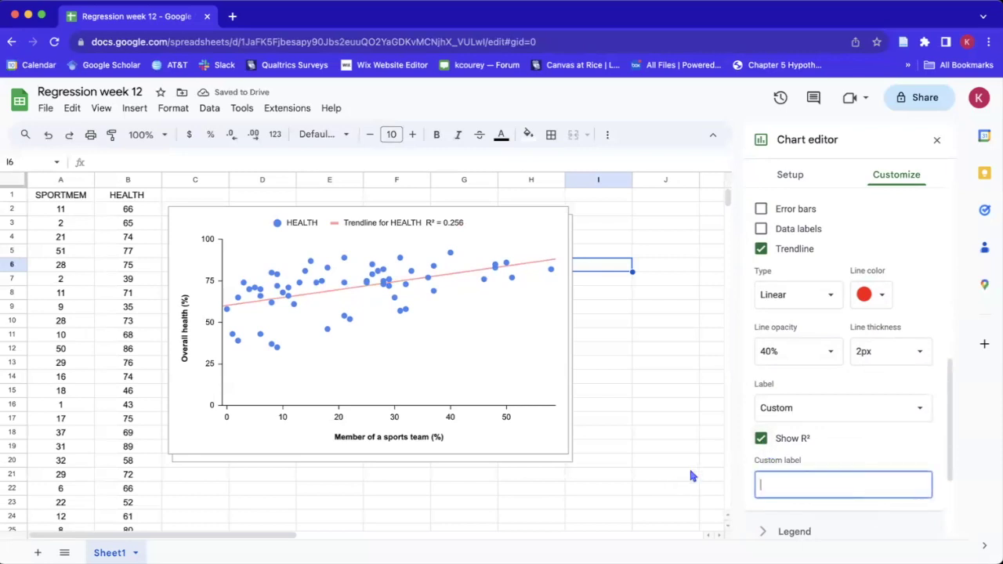
click(824, 443)
click(763, 442)
click(763, 443)
click(795, 416)
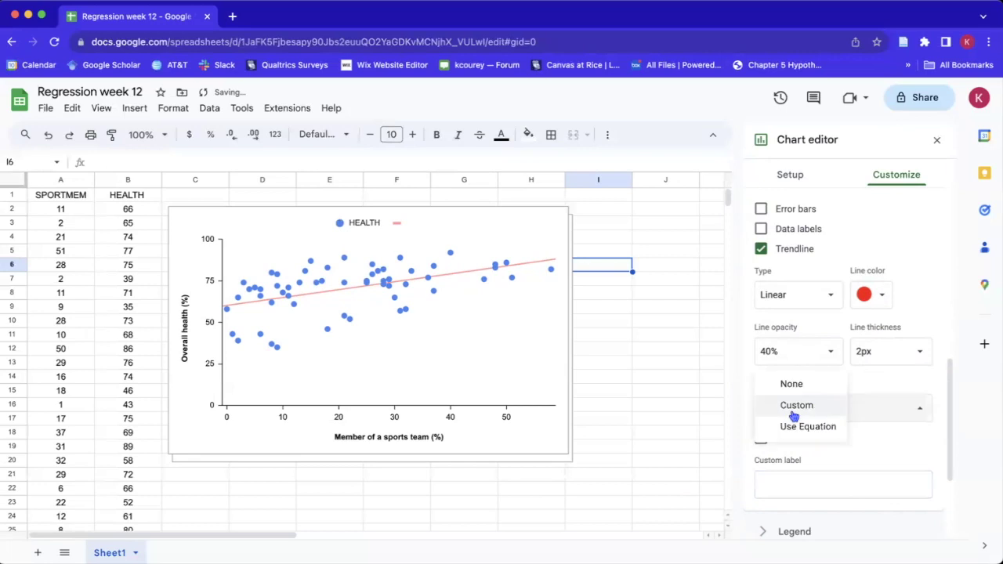
click(793, 384)
Duplicate the trendline scatter chart and move the copy back over the original chart
key(Escape)
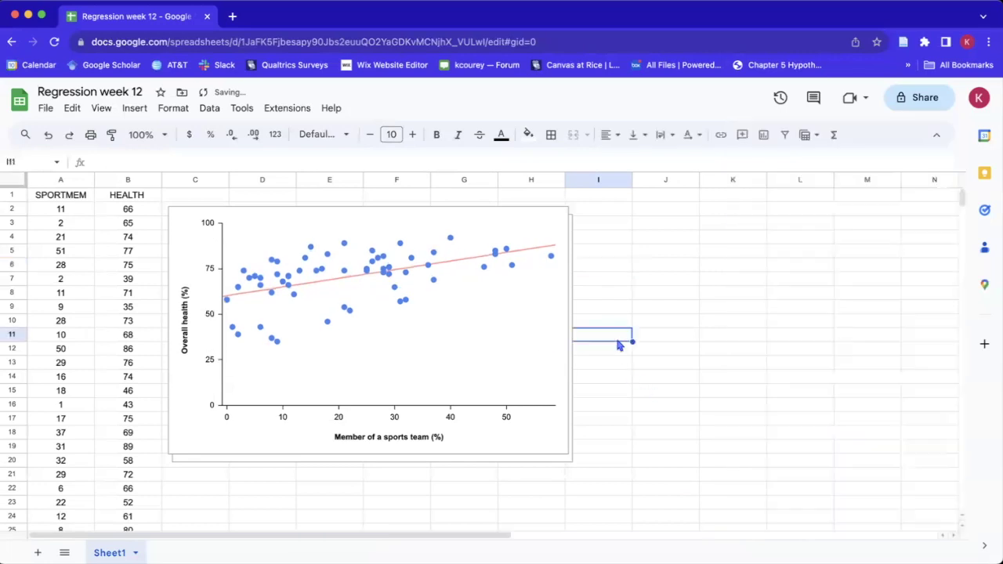
scroll(505, 272, down, 4)
scroll(648, 273, up, 1)
scroll(648, 274, up, 1)
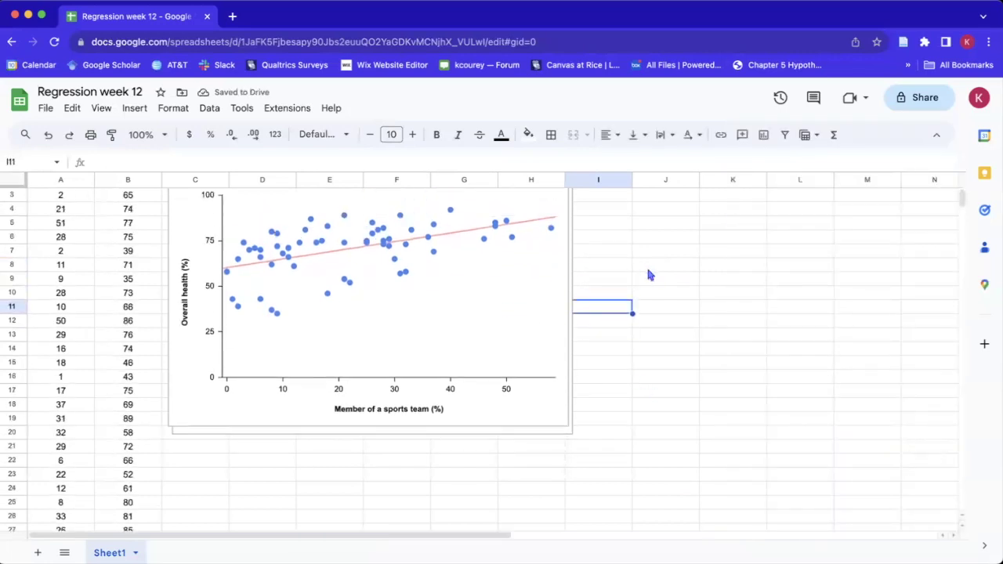
click(492, 329)
scroll(492, 329, up, 1)
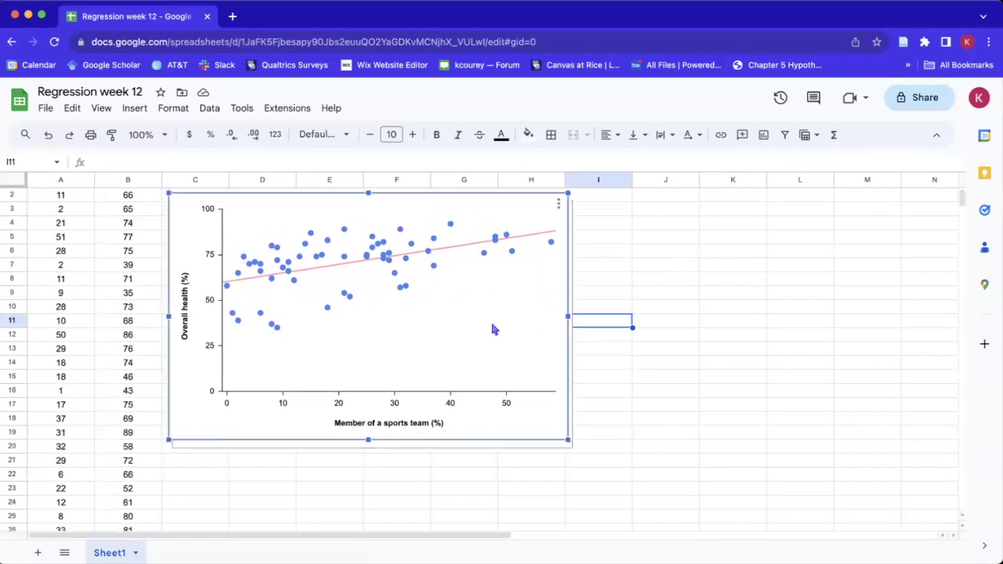
drag(486, 307, 773, 438)
scroll(792, 436, up, 2)
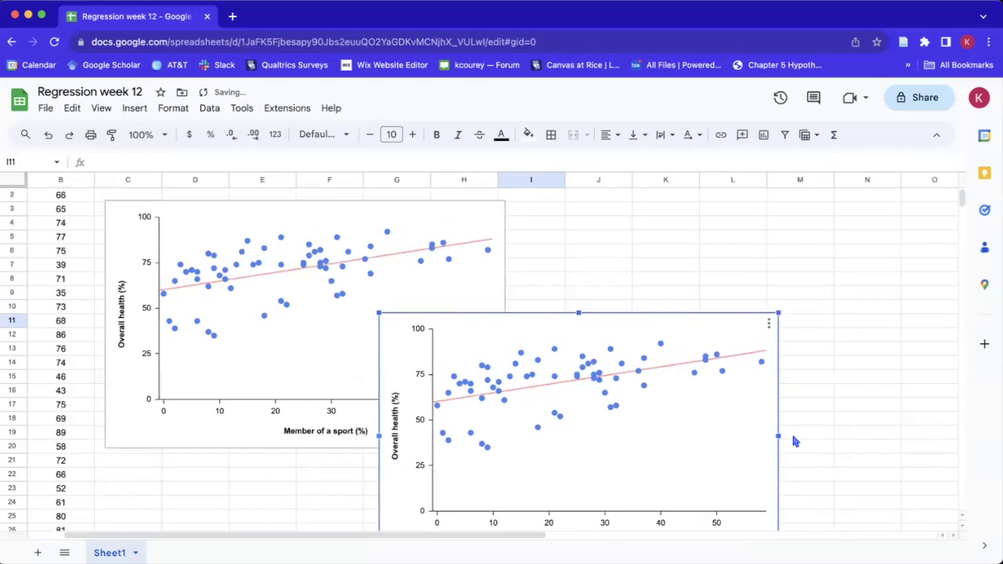
scroll(792, 440, up, 1)
drag(791, 441, 499, 357)
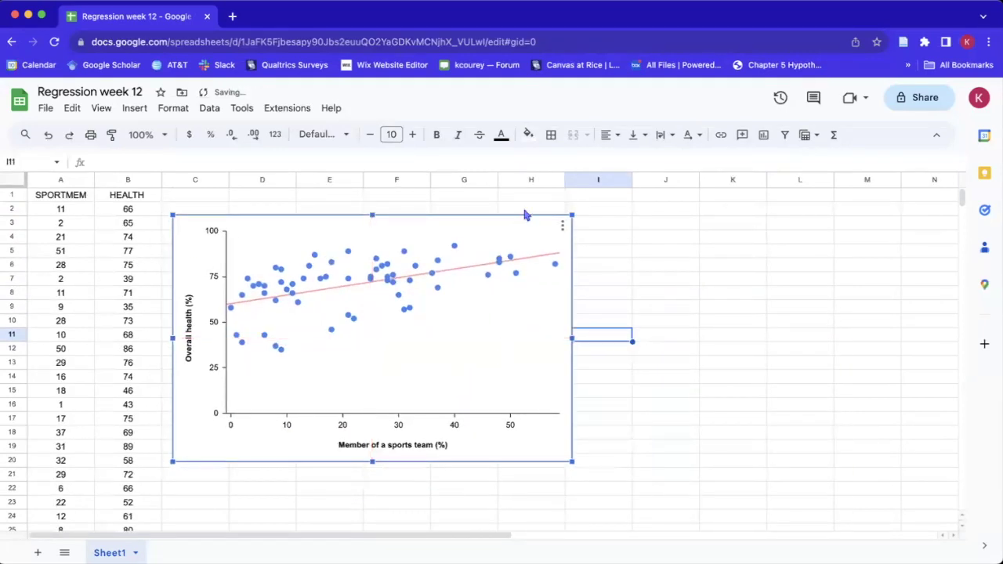